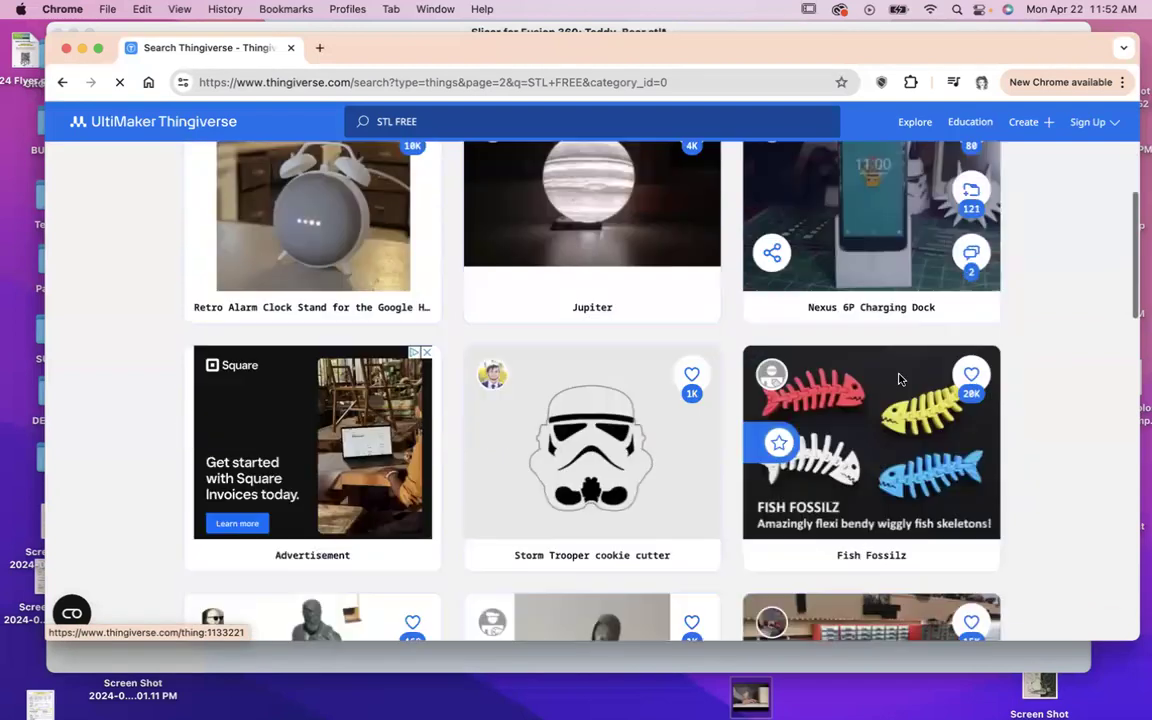
# - Browse the second page of Thingiverse results for STL FREE and check the search words used
pyautogui.scroll(-3, 898, 378)
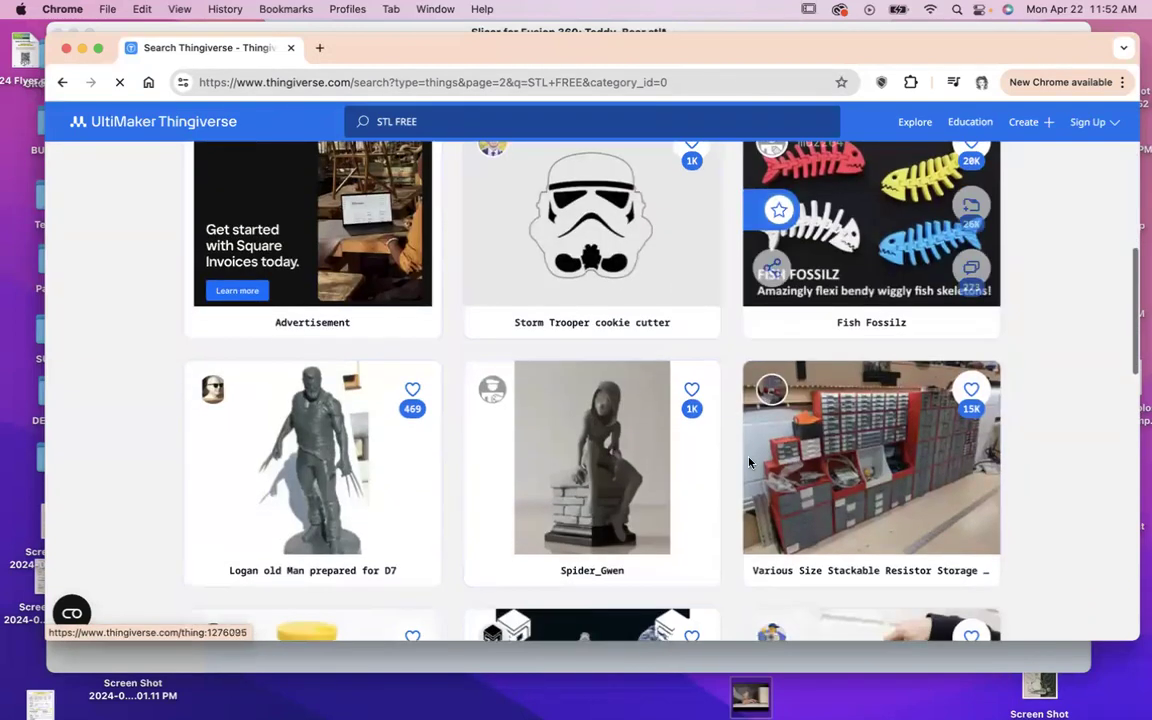
pyautogui.scroll(-1, 612, 500)
pyautogui.scroll(-3, 612, 500)
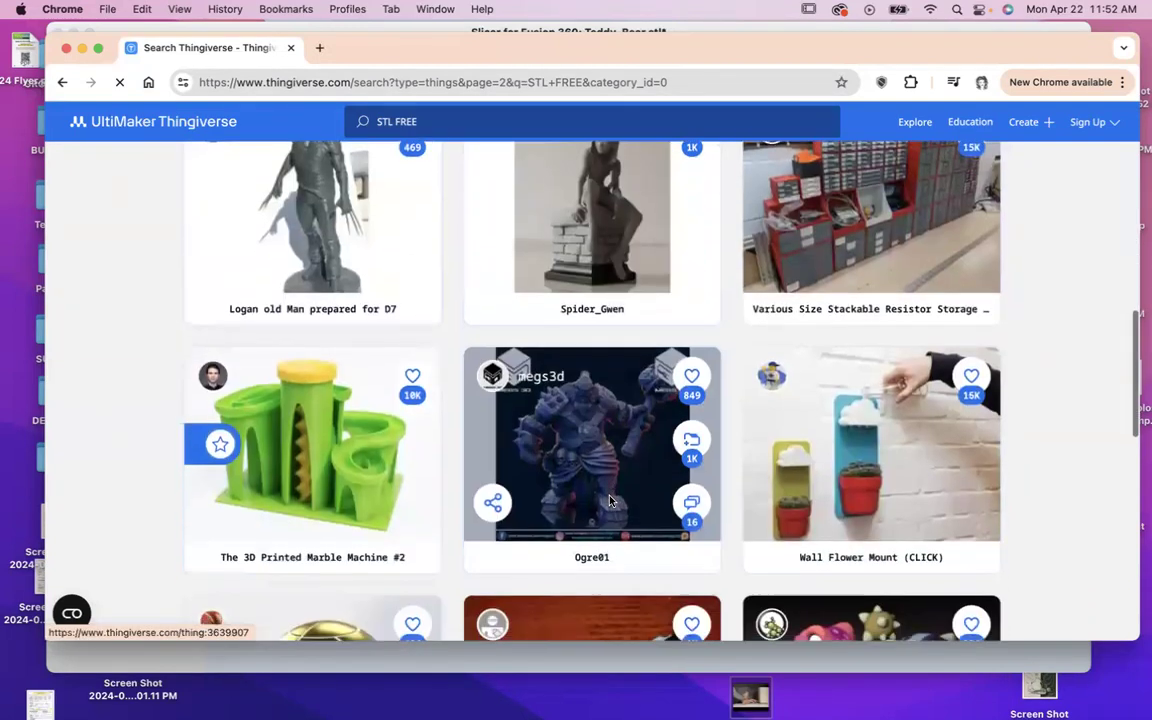
pyautogui.scroll(-2, 612, 500)
pyautogui.scroll(-6, 611, 500)
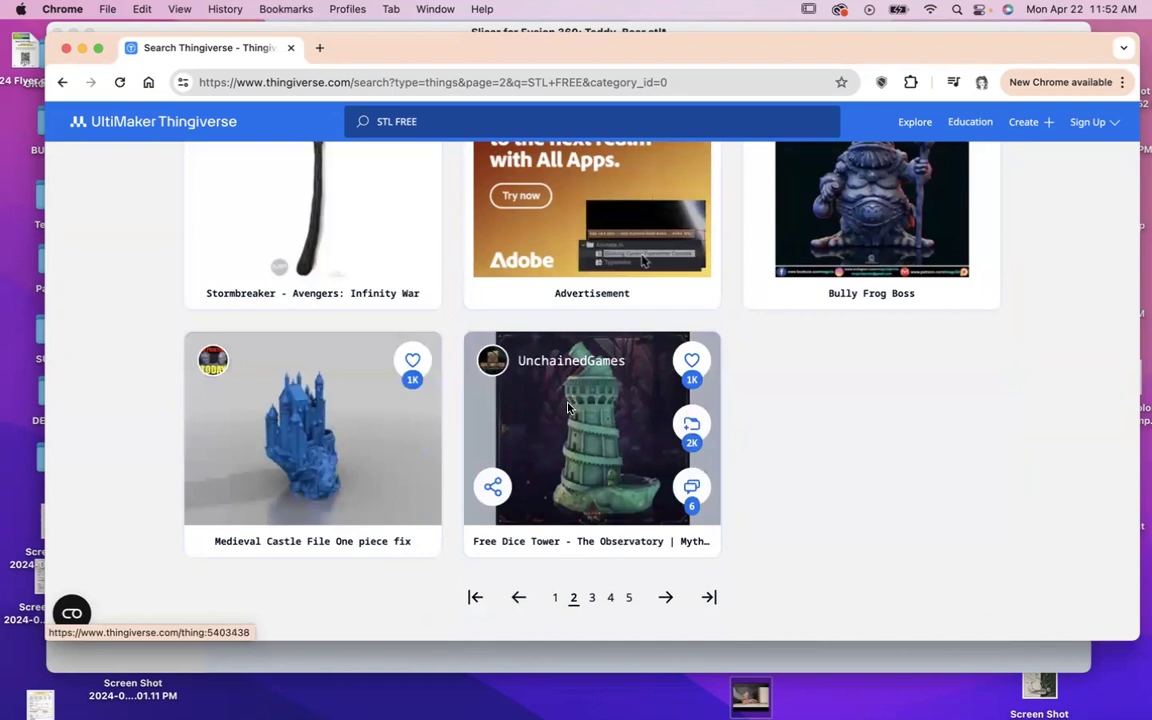
pyautogui.scroll(-1, 566, 397)
pyautogui.scroll(5, 567, 402)
pyautogui.scroll(10, 567, 406)
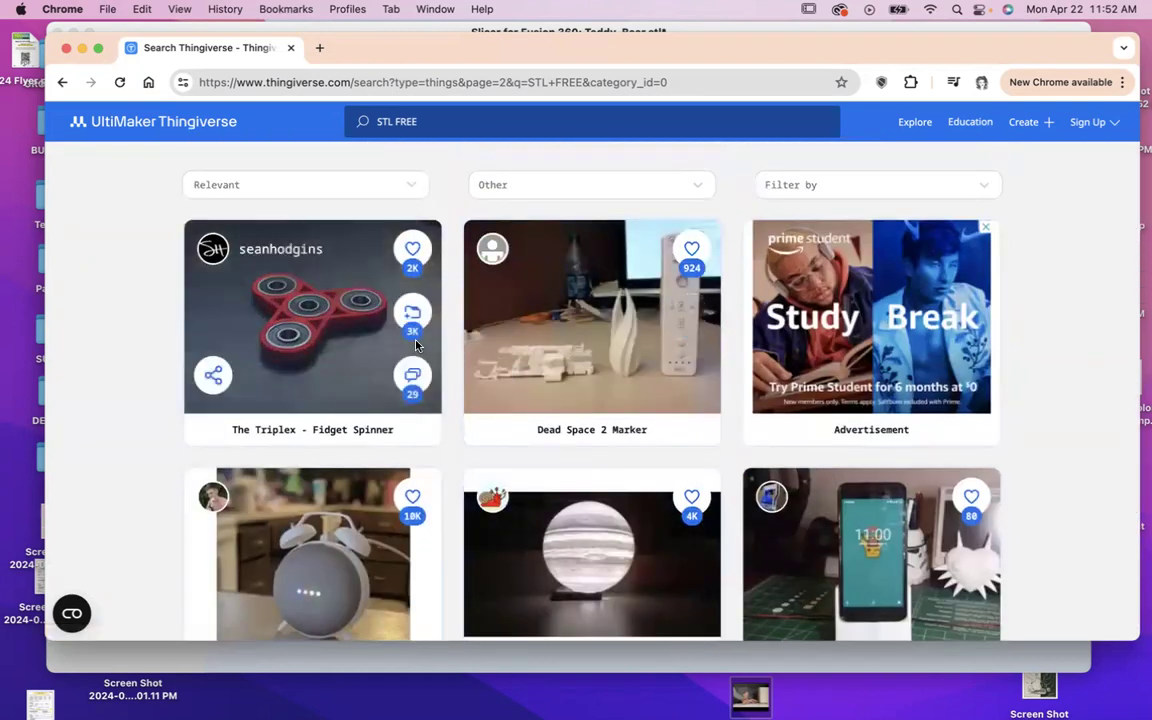
pyautogui.scroll(-3, 594, 451)
pyautogui.scroll(-2, 594, 451)
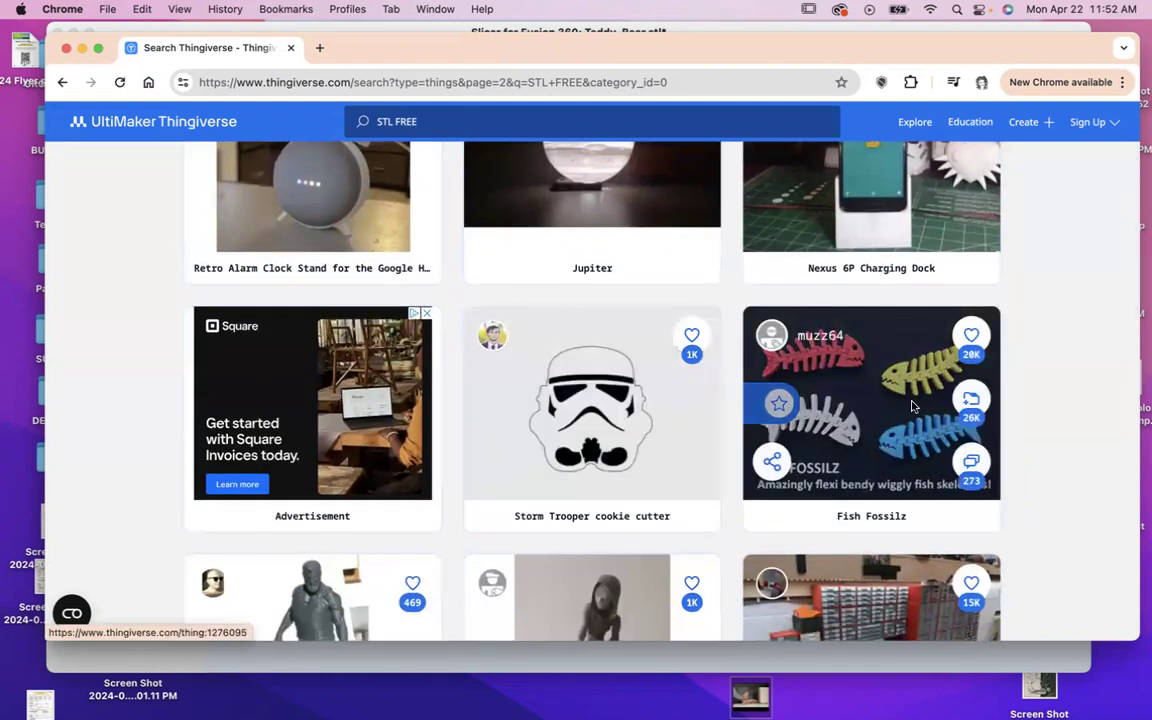
pyautogui.scroll(5, 900, 395)
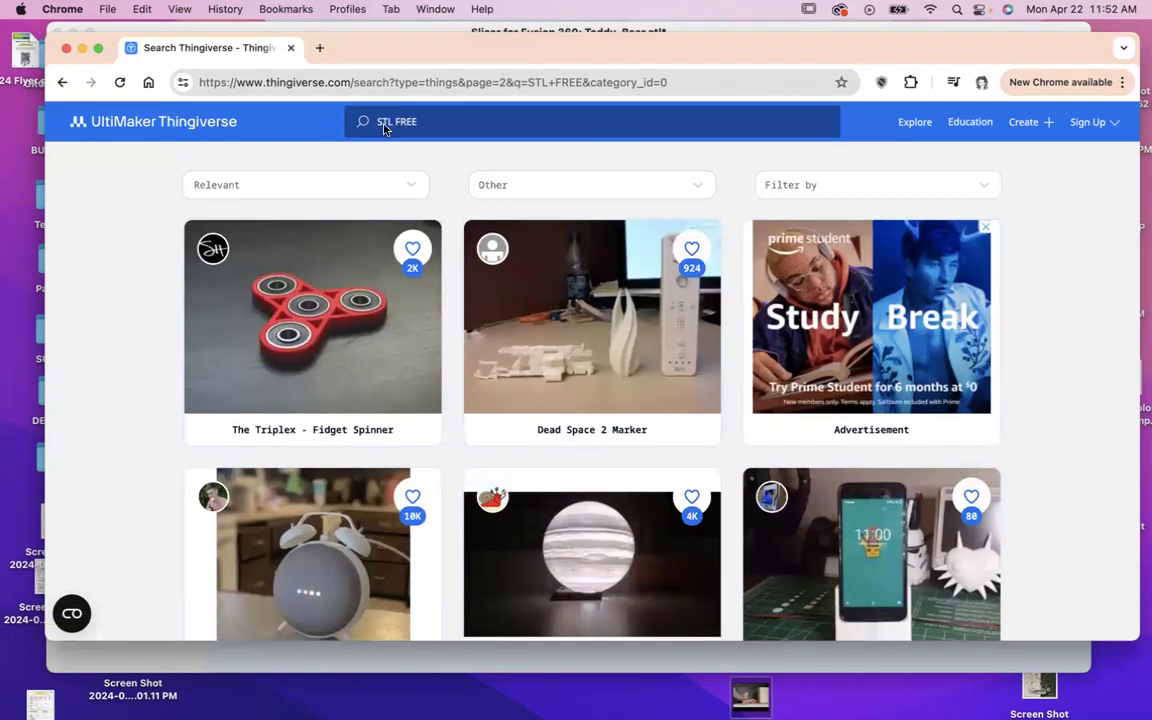
pyautogui.doubleClick(380, 121)
pyautogui.click(427, 121)
pyautogui.doubleClick(397, 121)
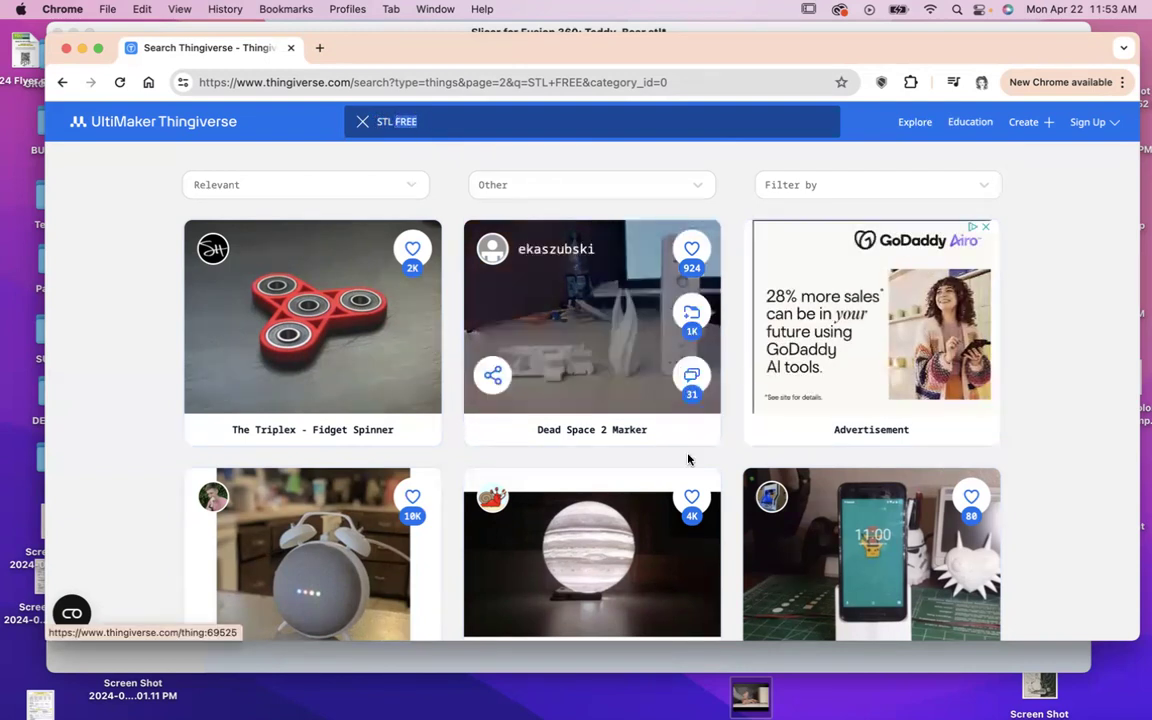
# - Open the Fish Fossilz model page from the search results, dismissing the advertisement that interrupts
pyautogui.scroll(-3, 687, 496)
pyautogui.scroll(-3, 687, 496)
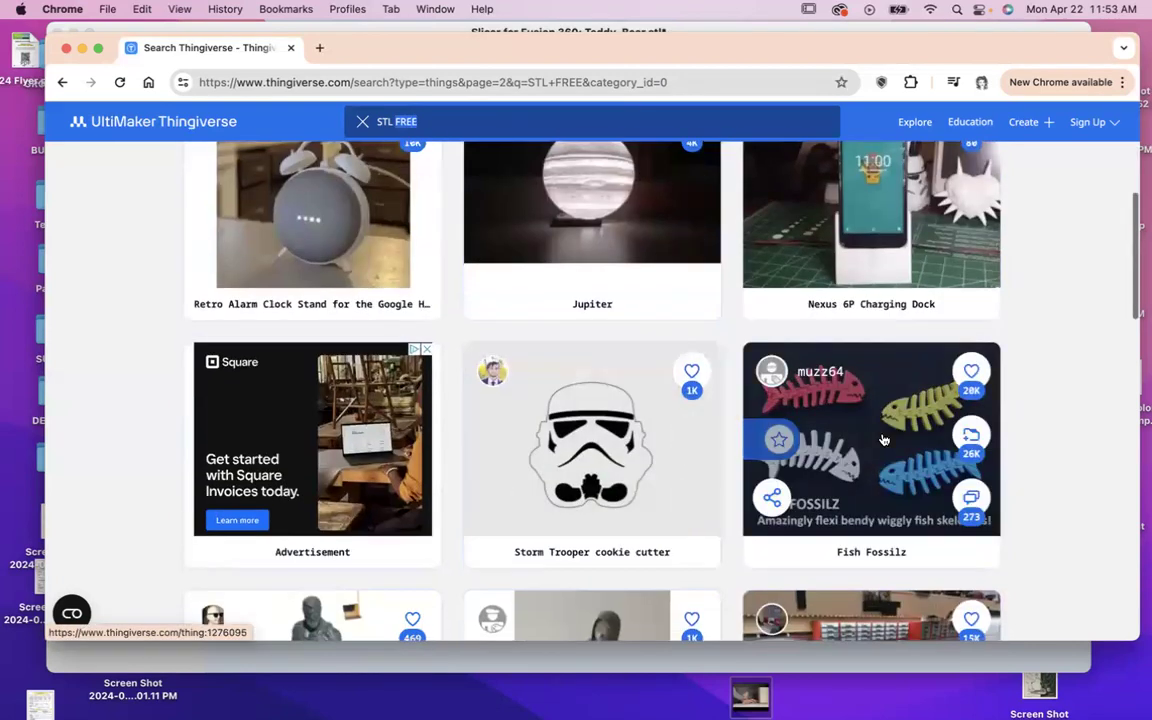
pyautogui.click(884, 440)
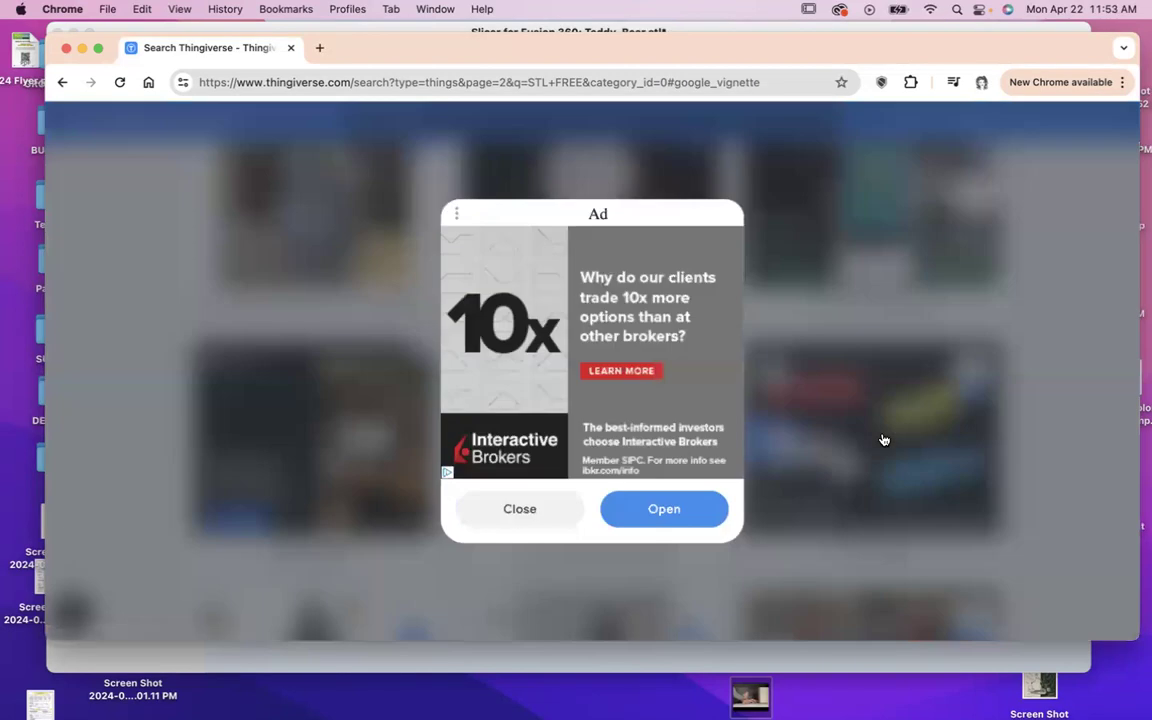
pyautogui.click(541, 505)
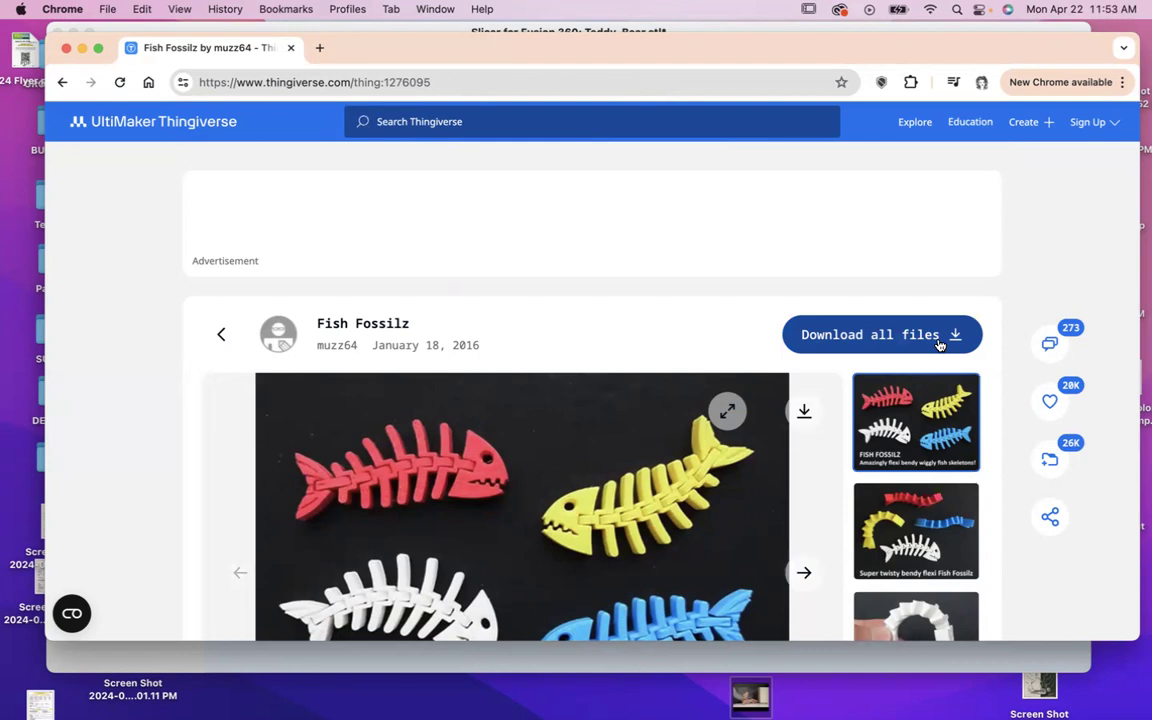
# - Minimize the Thingiverse browser window and bring Slicer for Fusion 360 with Teddy_Bear.stl forward, shifting its window slightly
pyautogui.click(82, 50)
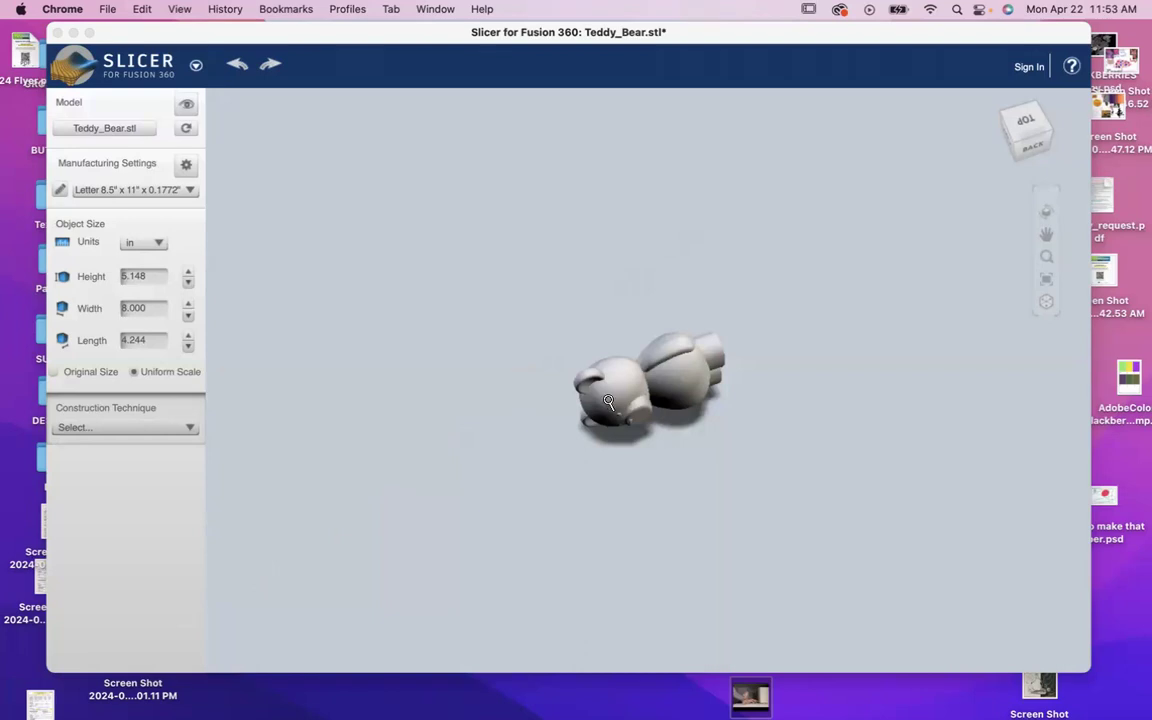
pyautogui.click(669, 401)
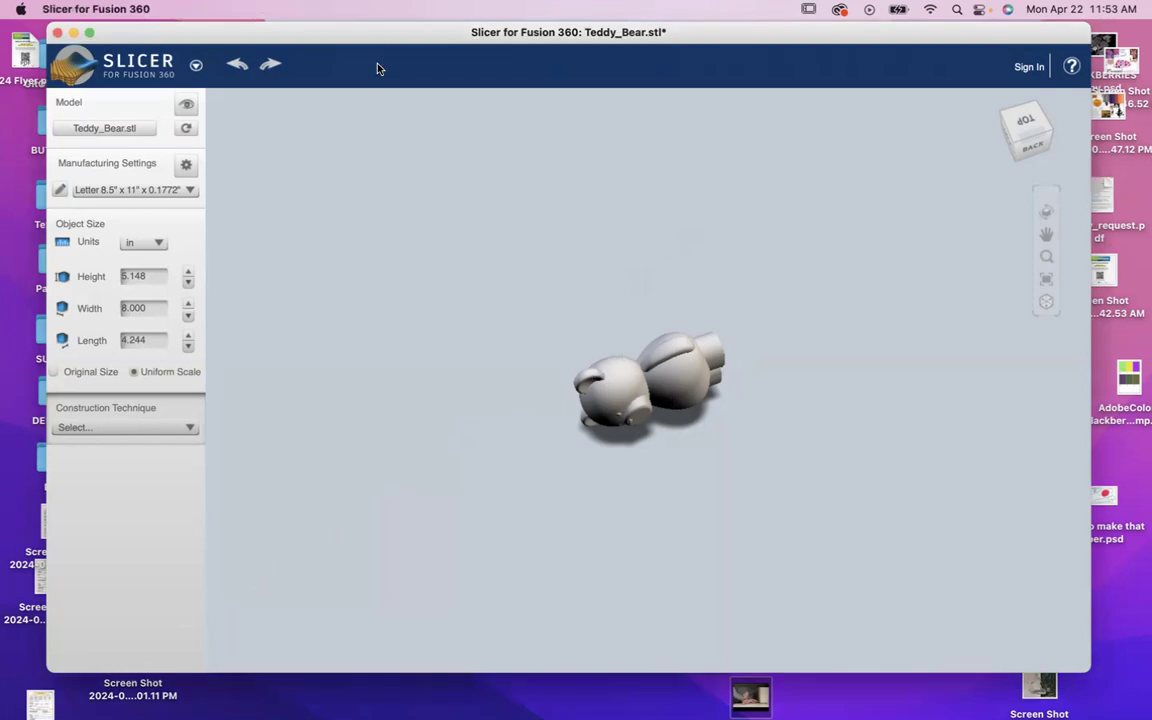
pyautogui.moveTo(376, 38)
pyautogui.mouseDown()
pyautogui.moveTo(350, 36)
pyautogui.moveTo(393, 36)
pyautogui.mouseUp()
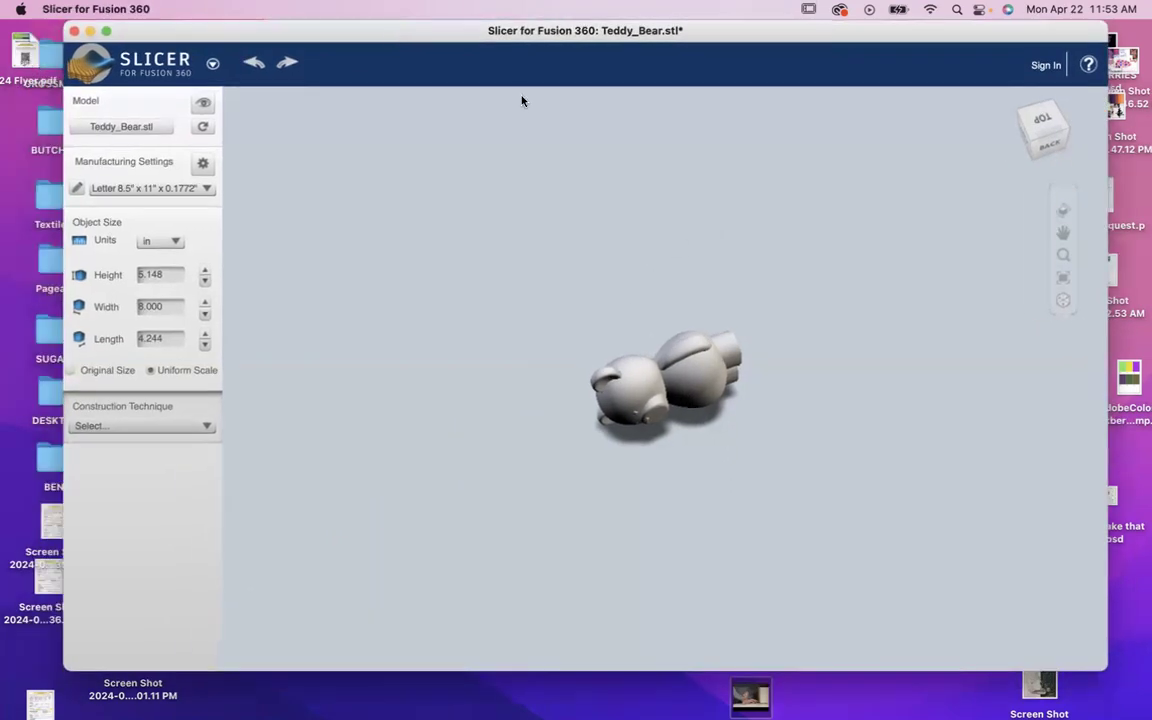
# - Inspect the teddy bear model from the back, top, left and bottom by orbiting the view
pyautogui.click(1042, 150)
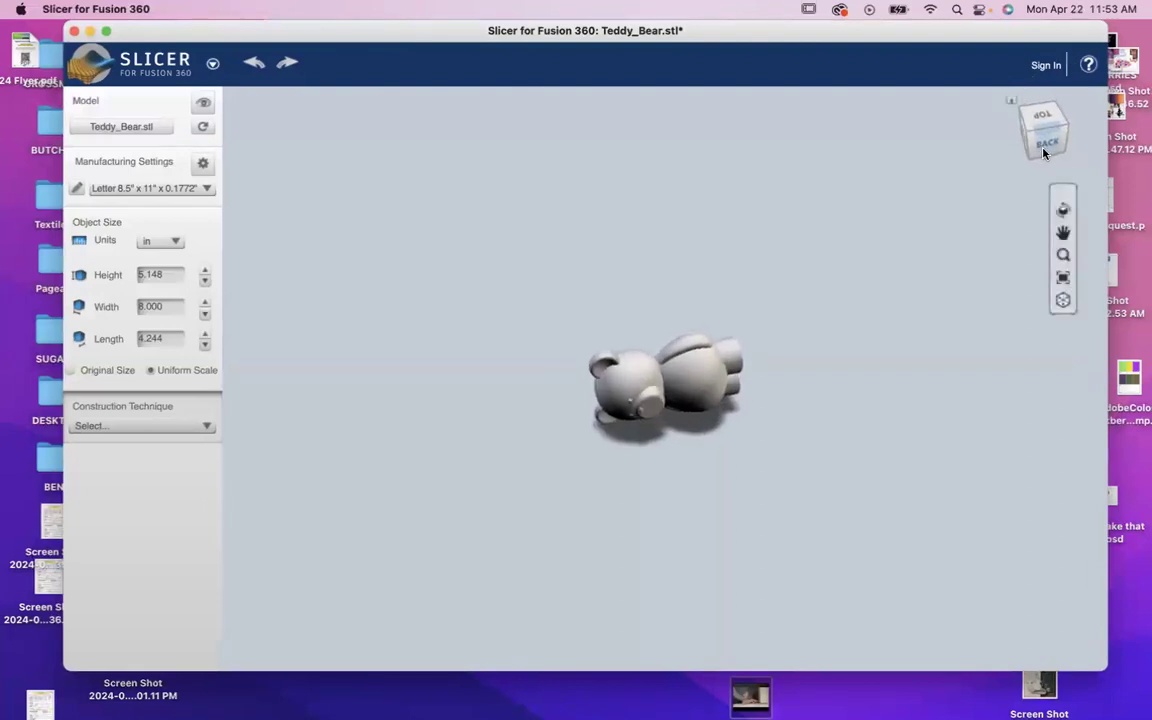
pyautogui.moveTo(1041, 116); pyautogui.dragTo(1040, 152)
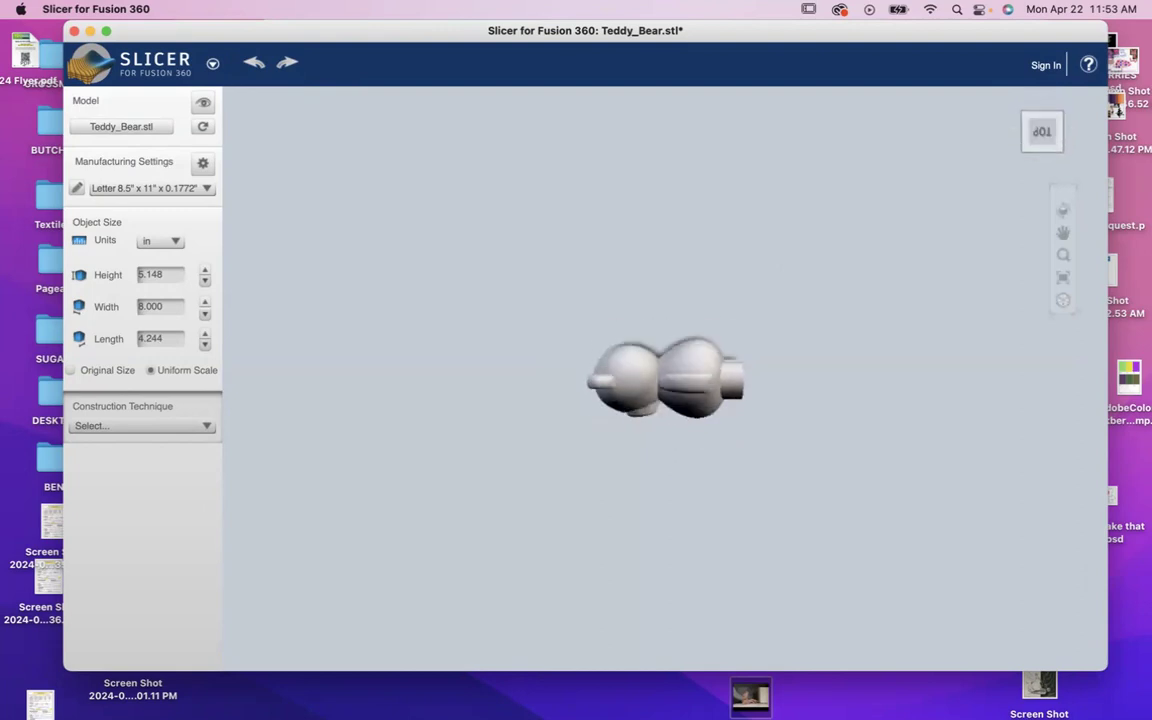
pyautogui.click(1042, 148)
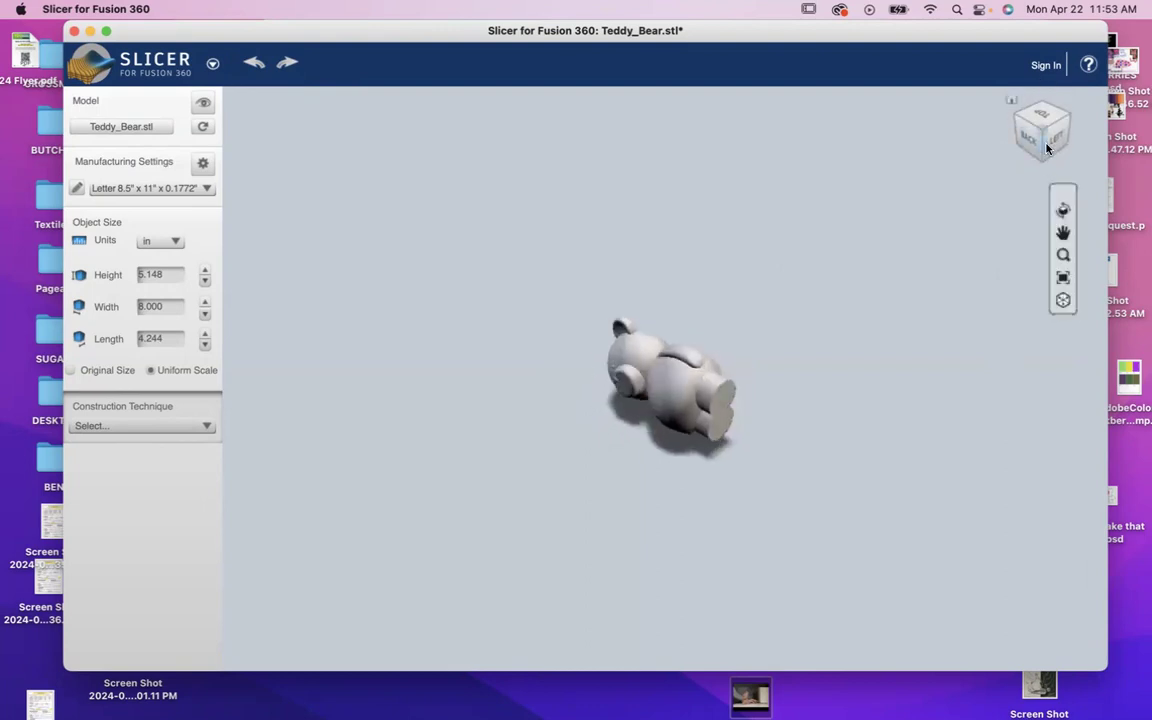
pyautogui.click(1048, 148)
pyautogui.moveTo(1048, 146); pyautogui.dragTo(1072, 146)
pyautogui.click(1050, 128)
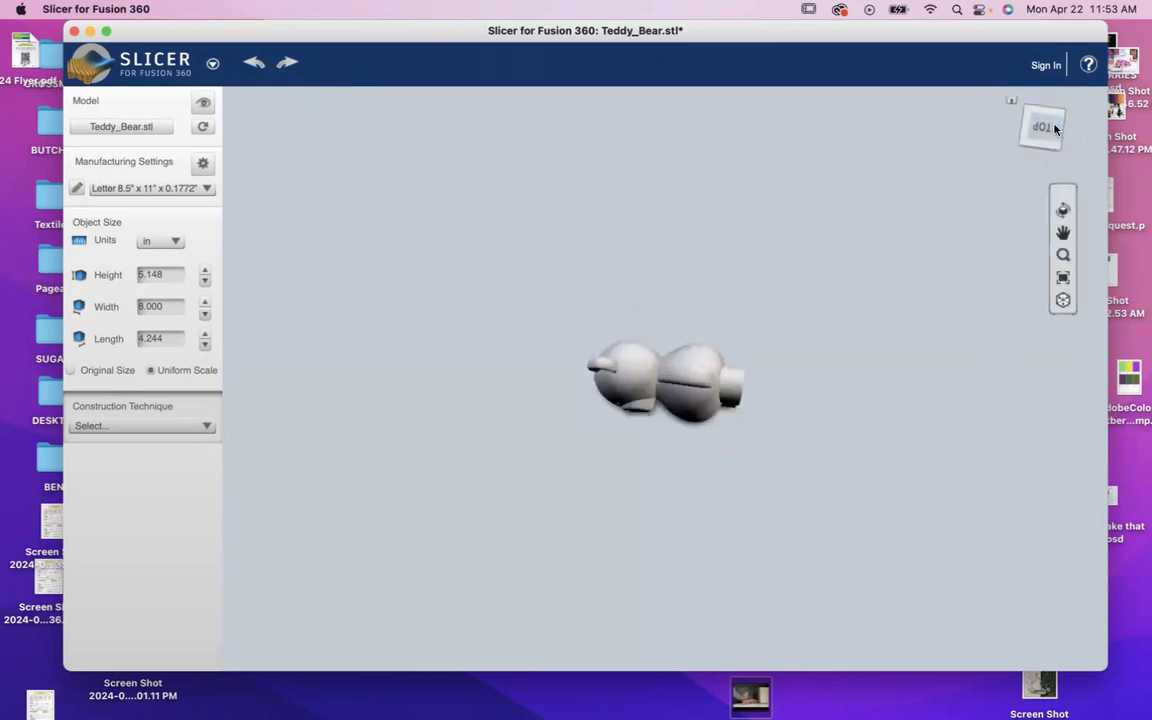
pyautogui.moveTo(1030, 142); pyautogui.dragTo(1036, 453)
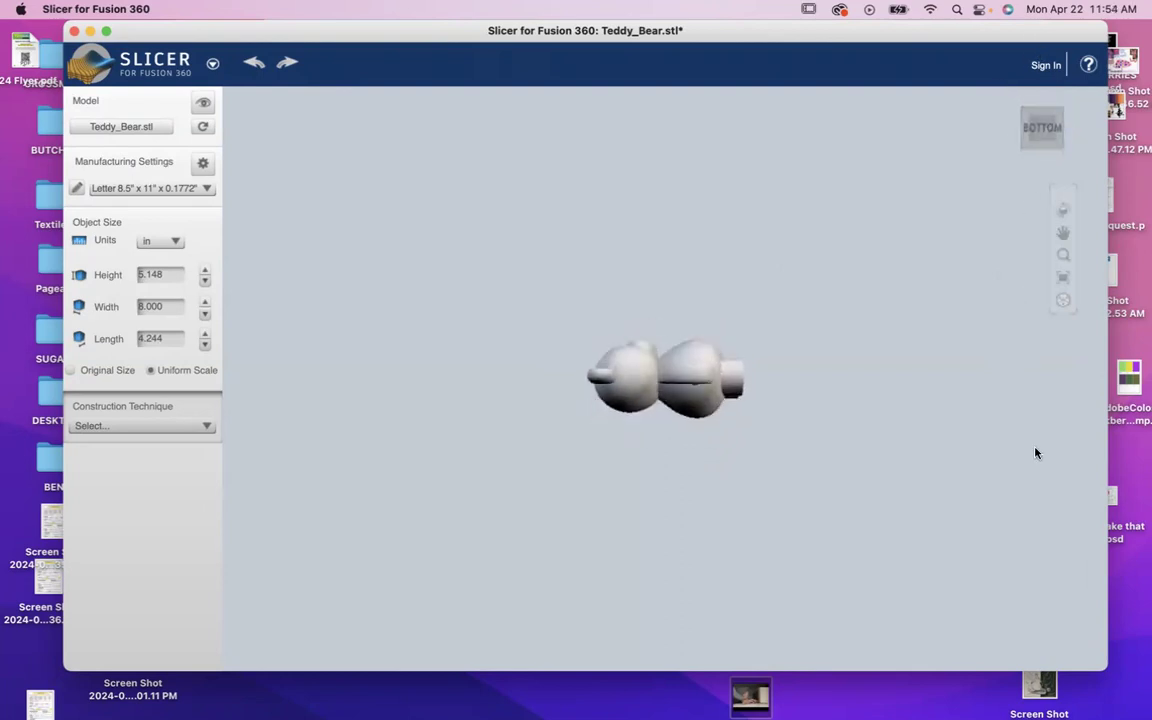
pyautogui.click(1040, 141)
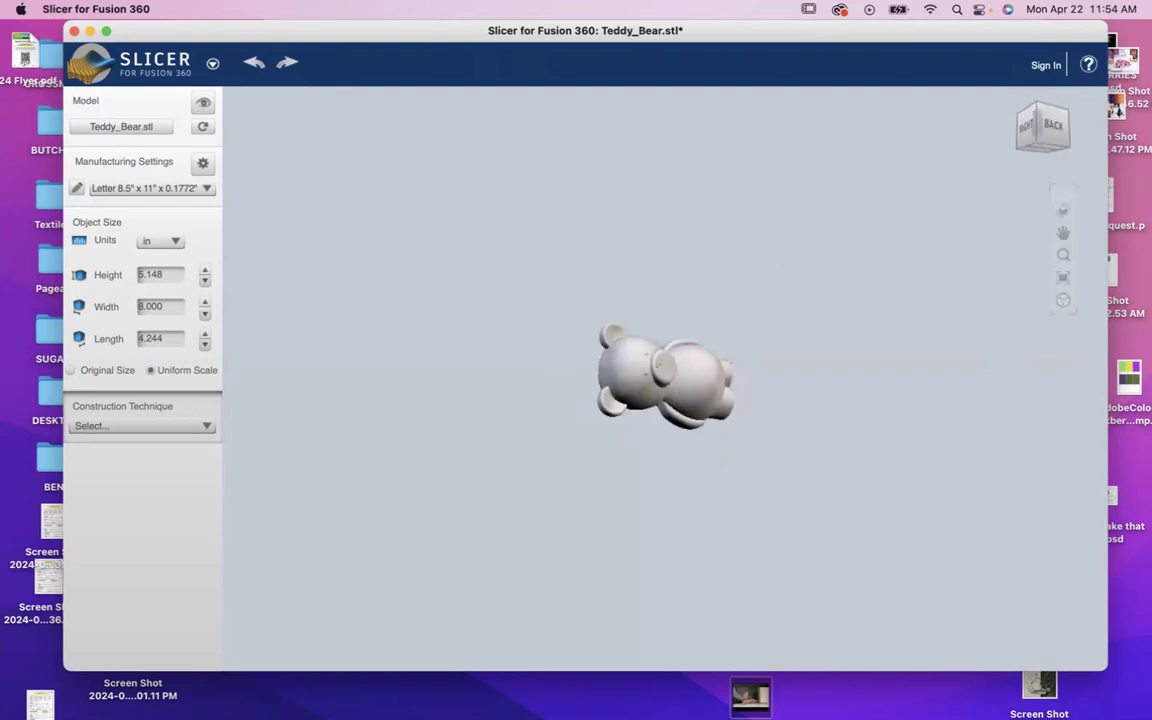
pyautogui.moveTo(960, 285); pyautogui.dragTo(962, 190)
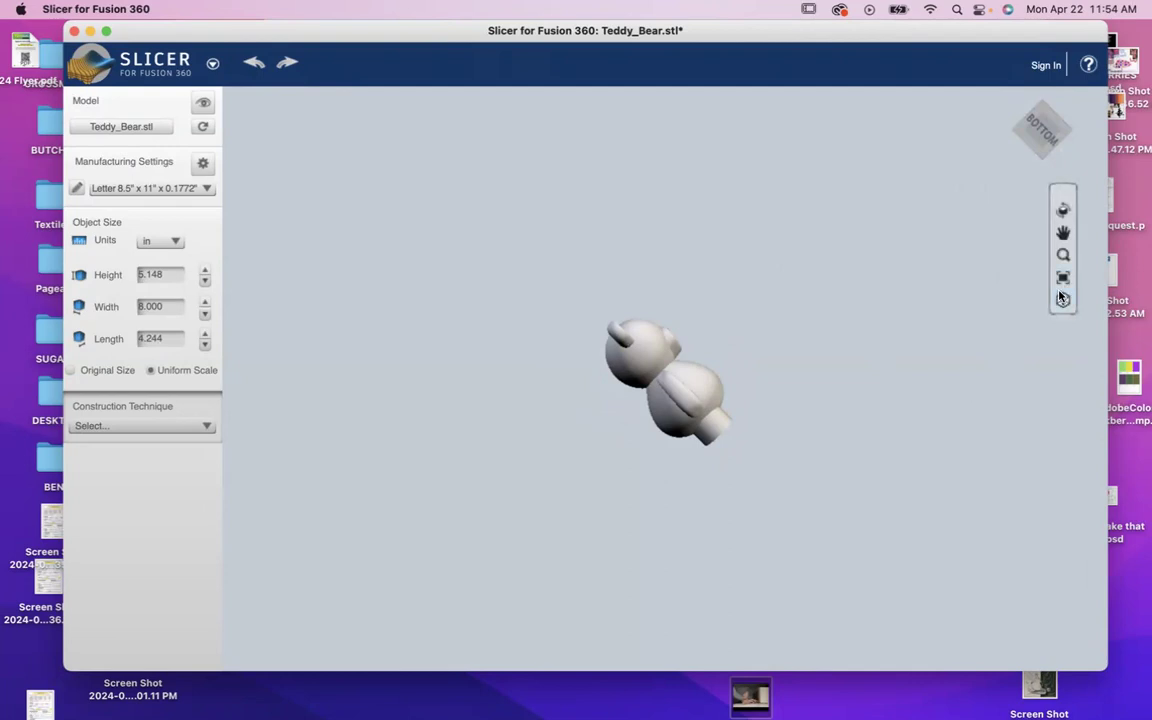
# - Set the construction technique to Stacked Slices and show the sliced teddy bear from the back
pyautogui.click(189, 428)
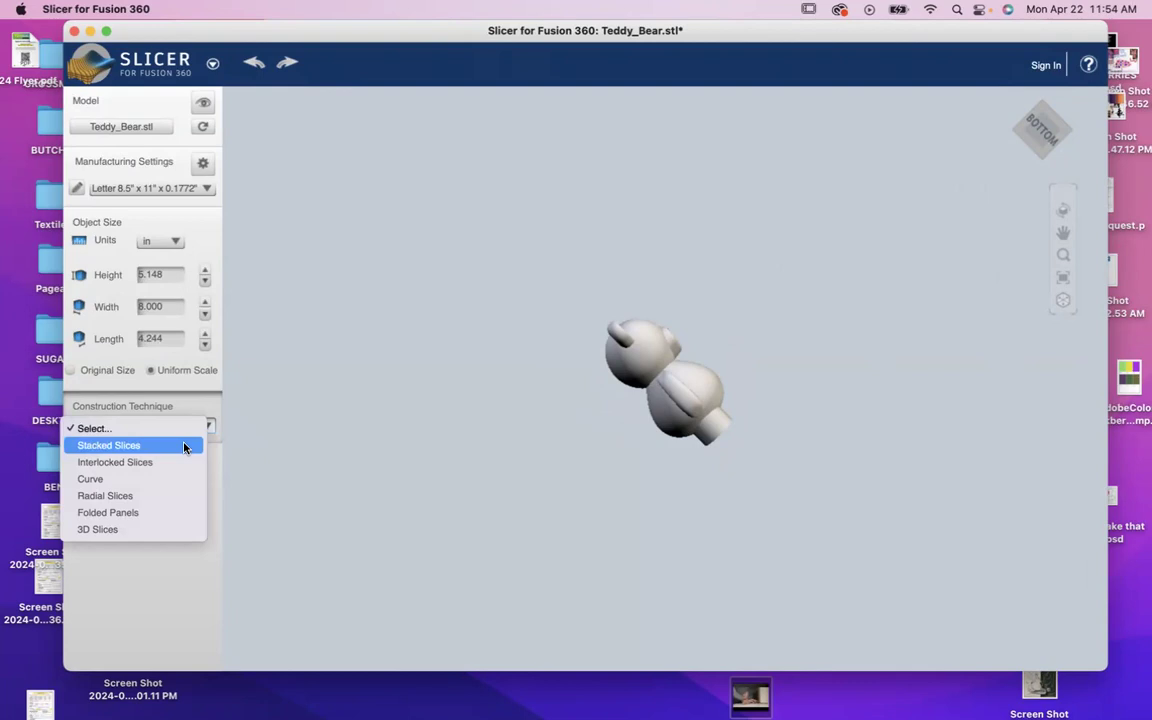
pyautogui.click(184, 447)
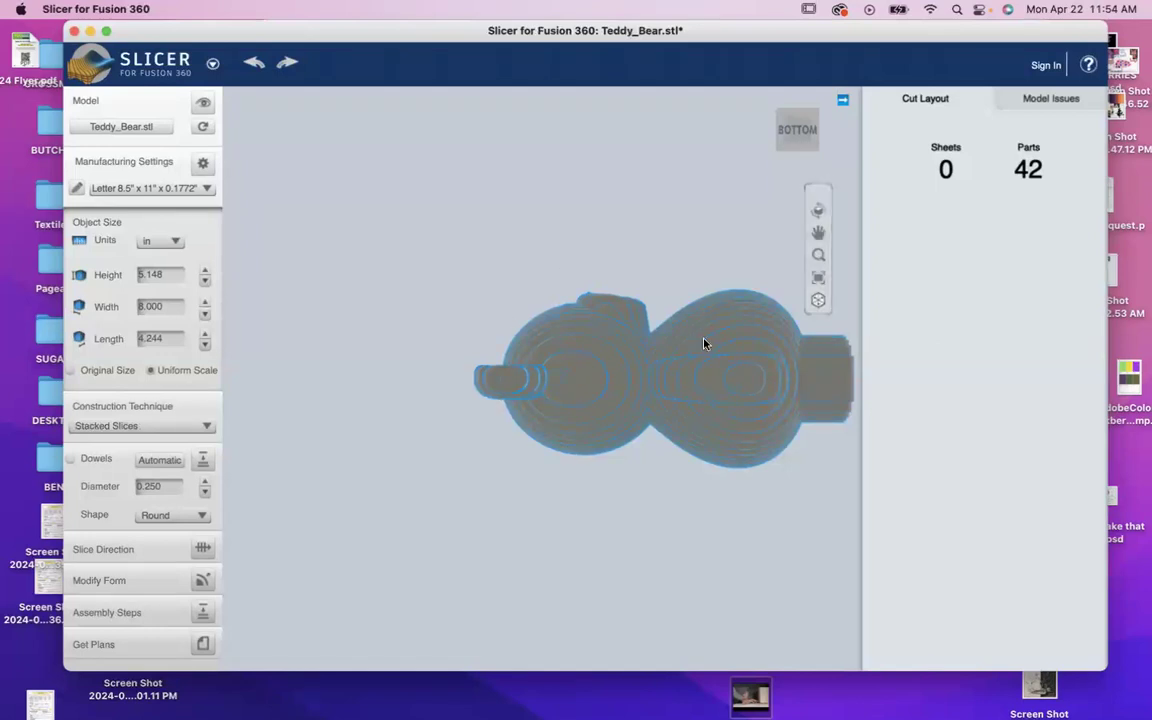
pyautogui.click(789, 129)
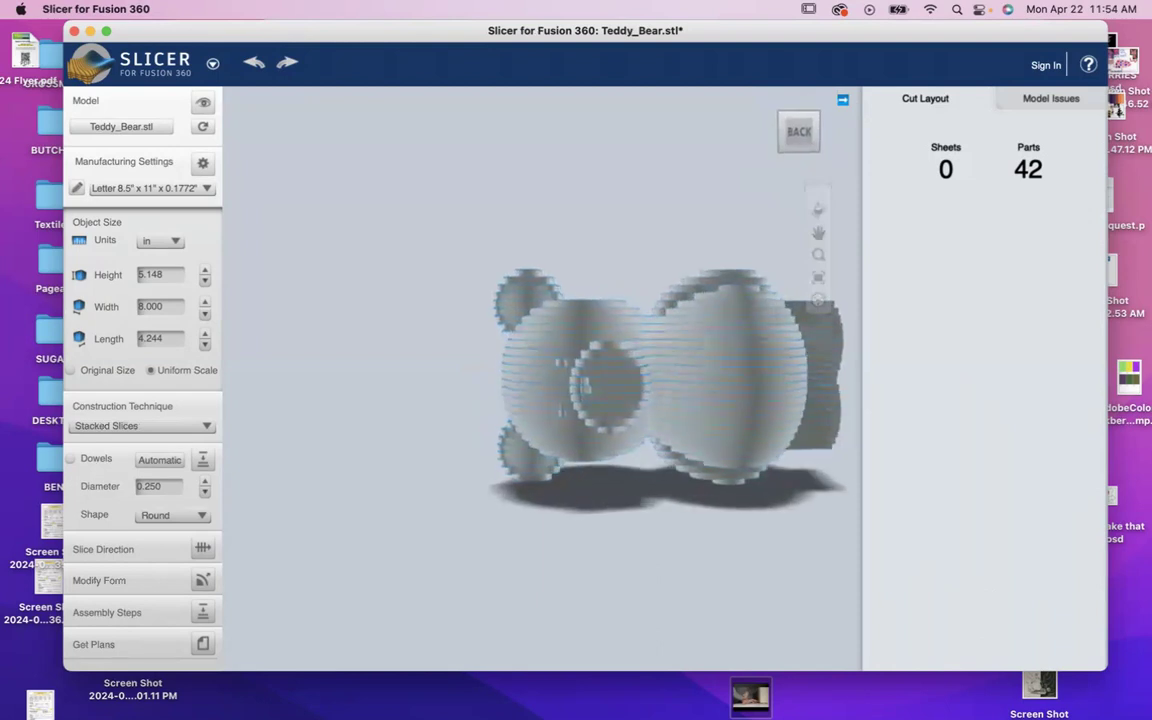
pyautogui.moveTo(789, 129)
pyautogui.mouseDown()
pyautogui.moveTo(738, 129)
pyautogui.moveTo(874, 129)
pyautogui.moveTo(790, 129)
pyautogui.mouseUp()
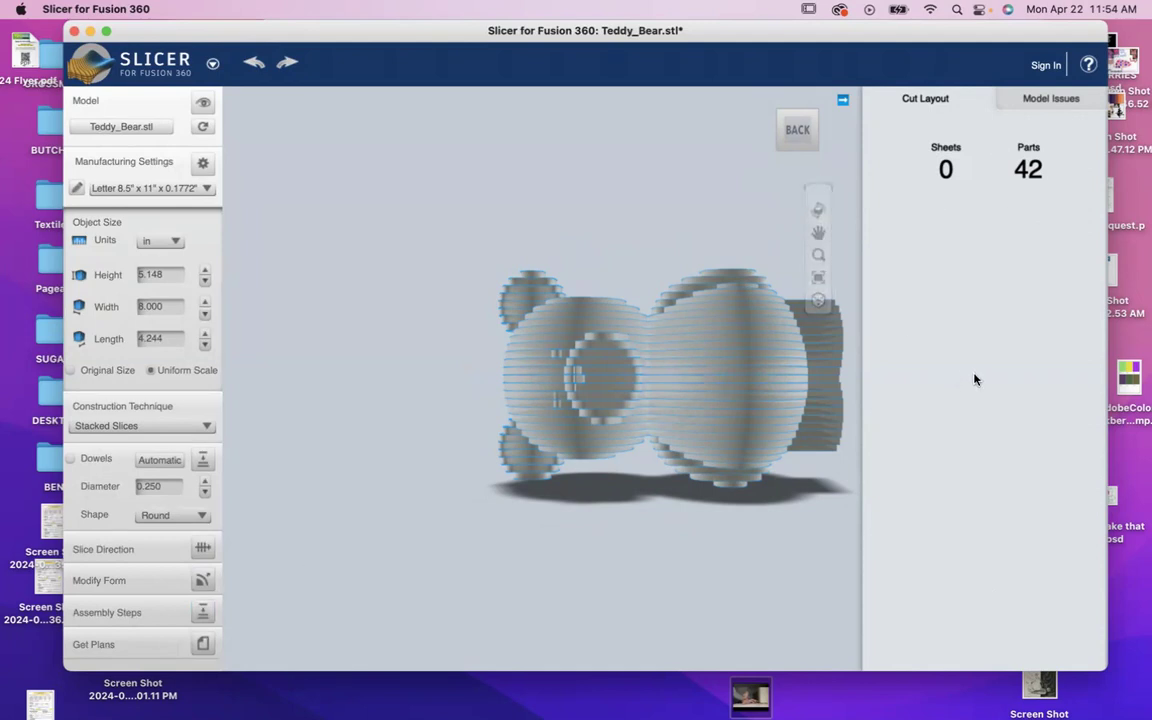
pyautogui.moveTo(6, 597)
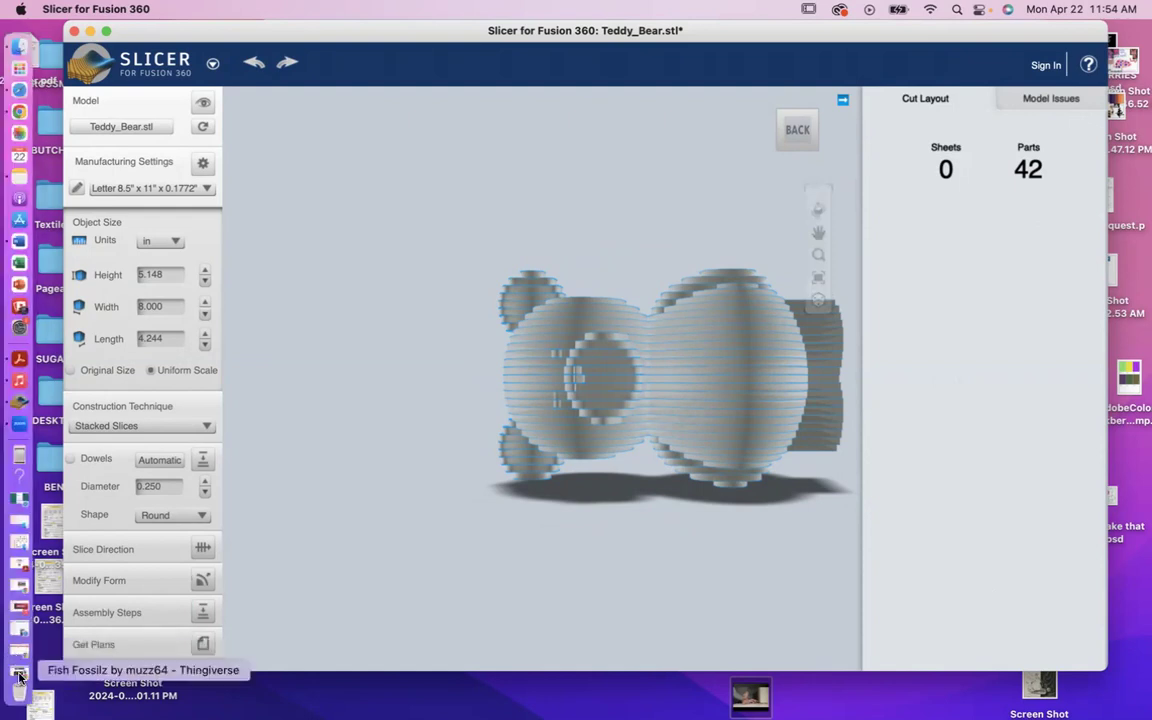
pyautogui.click(18, 677)
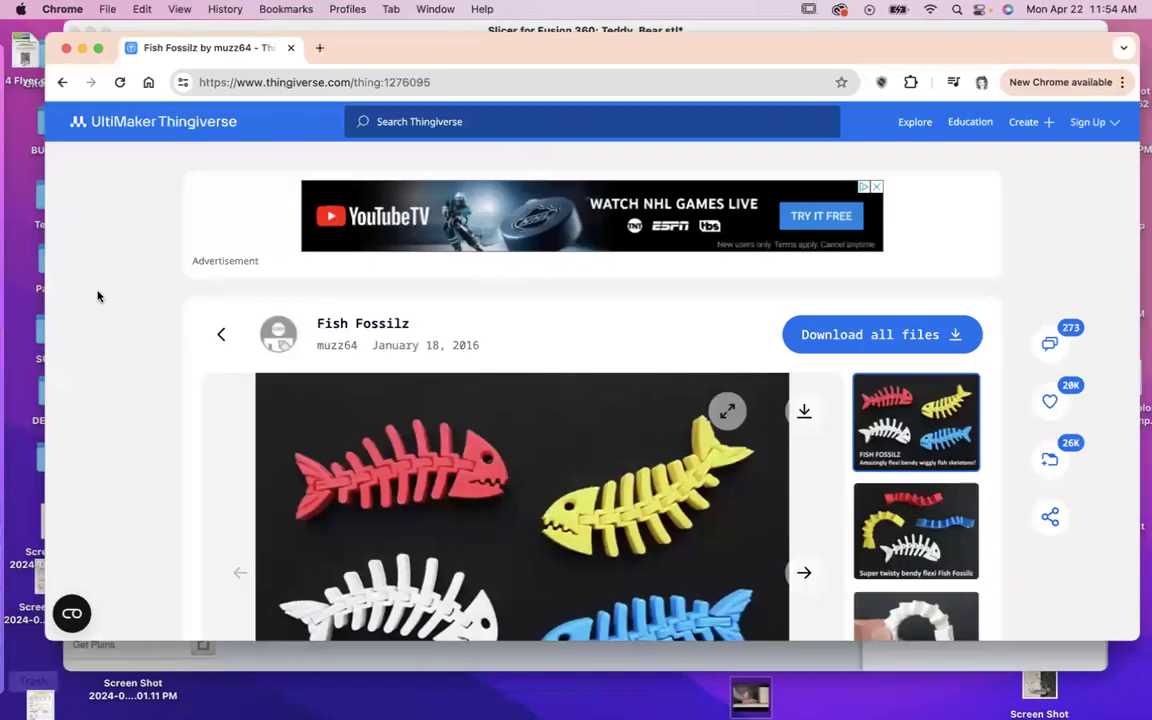
pyautogui.click(81, 47)
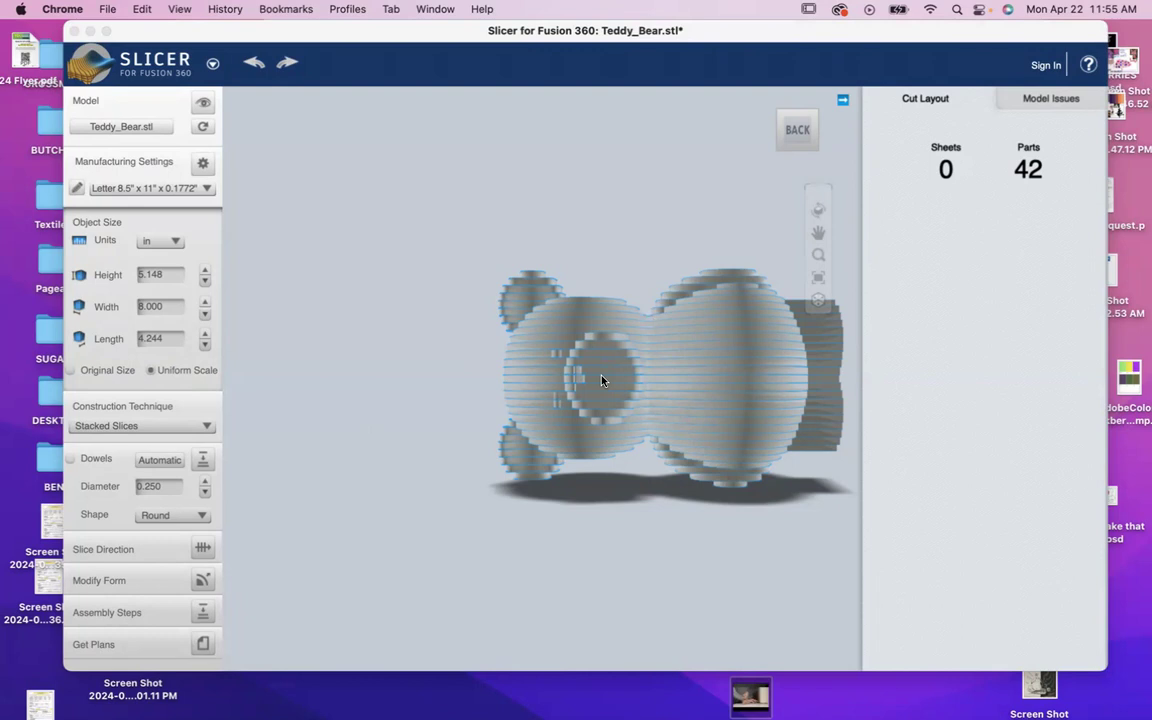
pyautogui.click(606, 331)
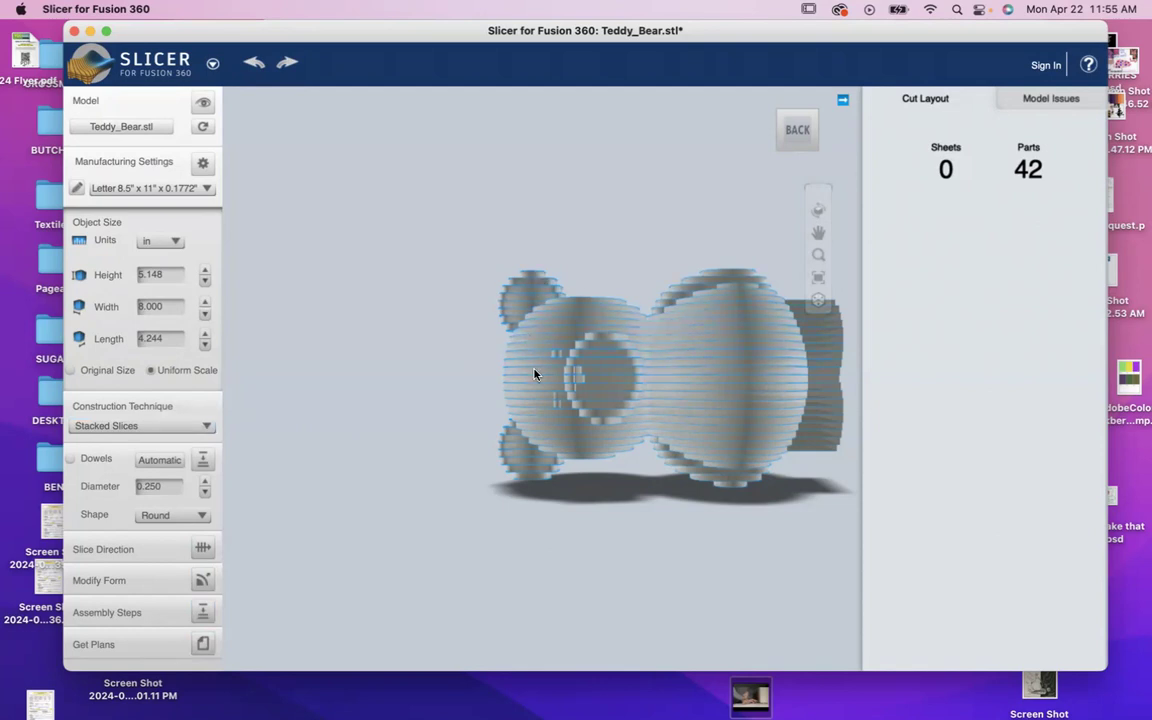
# - Show the assembly steps for the stacked-slice teddy bear and shrink the window to fit the screen
pyautogui.click(204, 613)
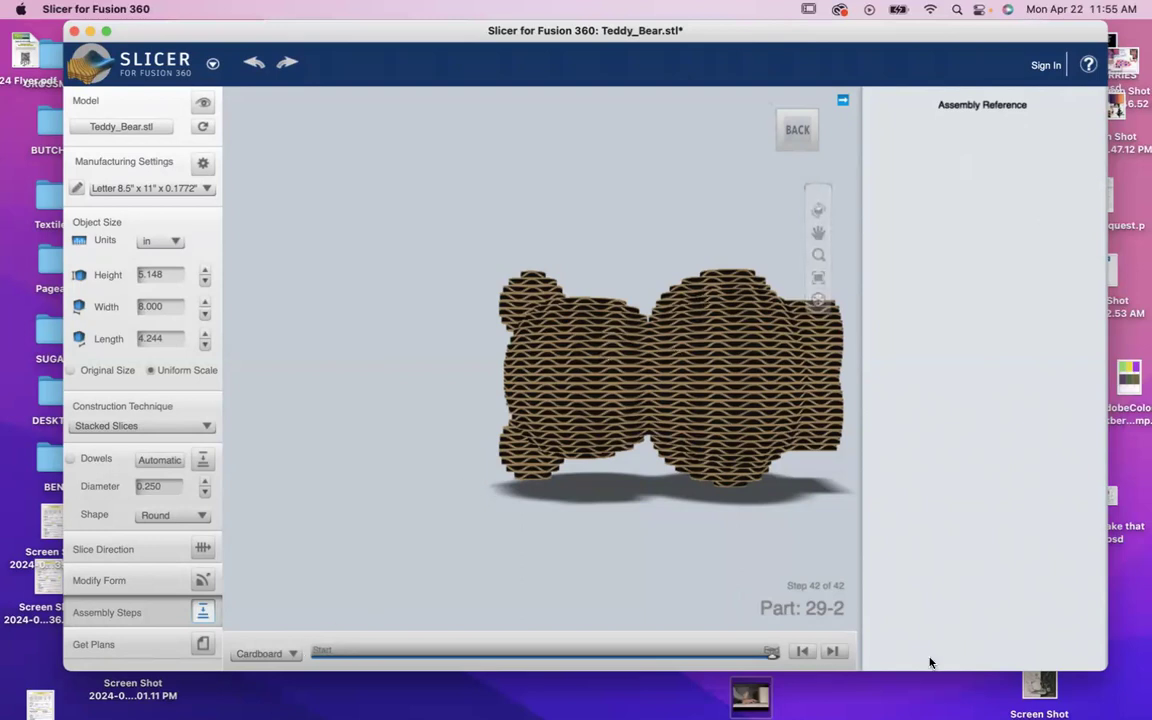
pyautogui.moveTo(1090, 643); pyautogui.dragTo(1060, 598)
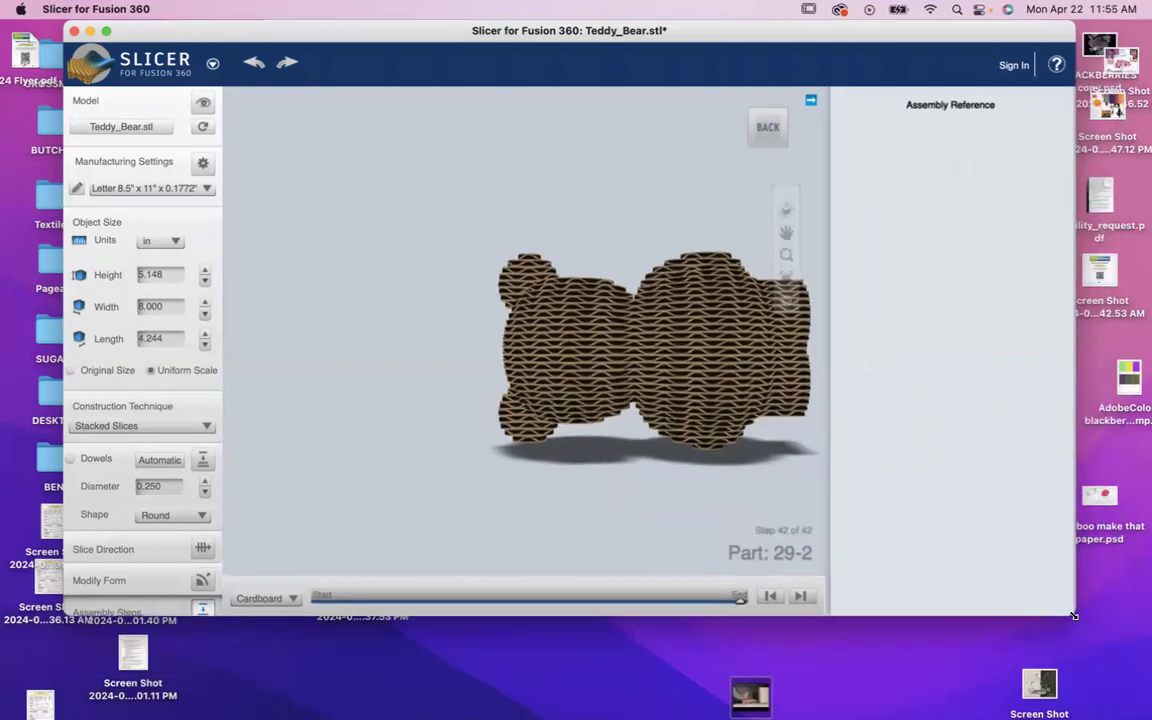
# - Step the bear's assembly sequence backward layer by layer from the finished stack to part 21
pyautogui.moveTo(742, 612); pyautogui.dragTo(713, 611)
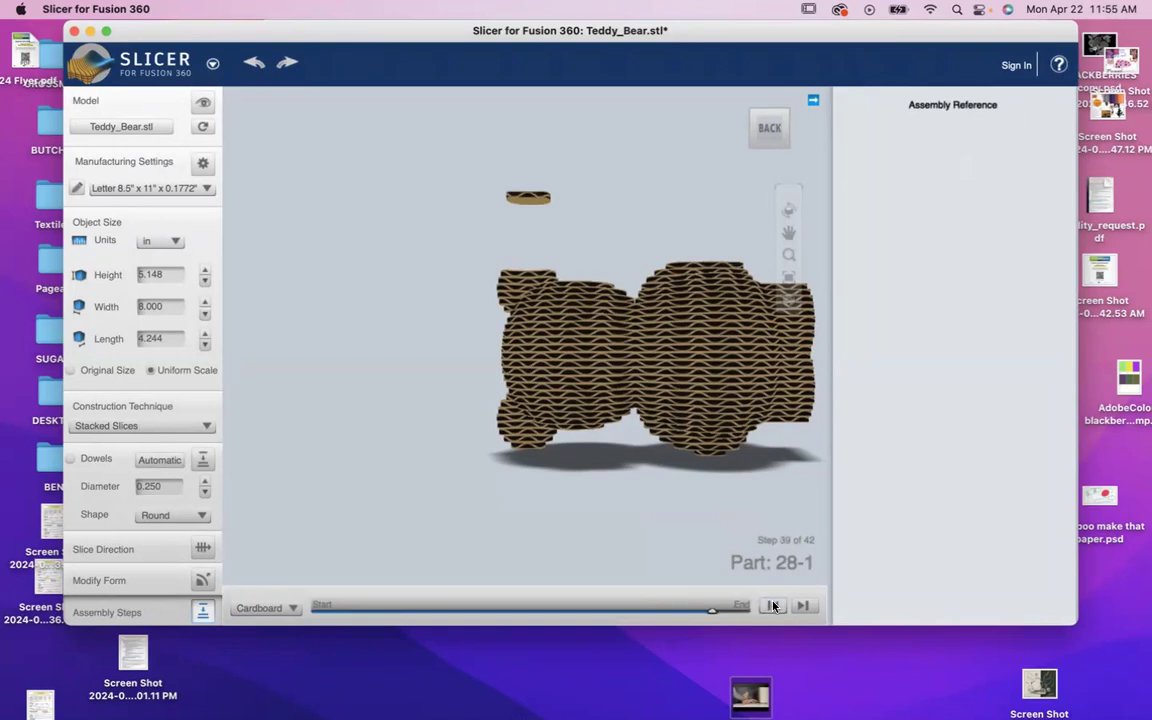
pyautogui.click(773, 606)
pyautogui.click(773, 606)
pyautogui.click(773, 606)
pyautogui.click(773, 606)
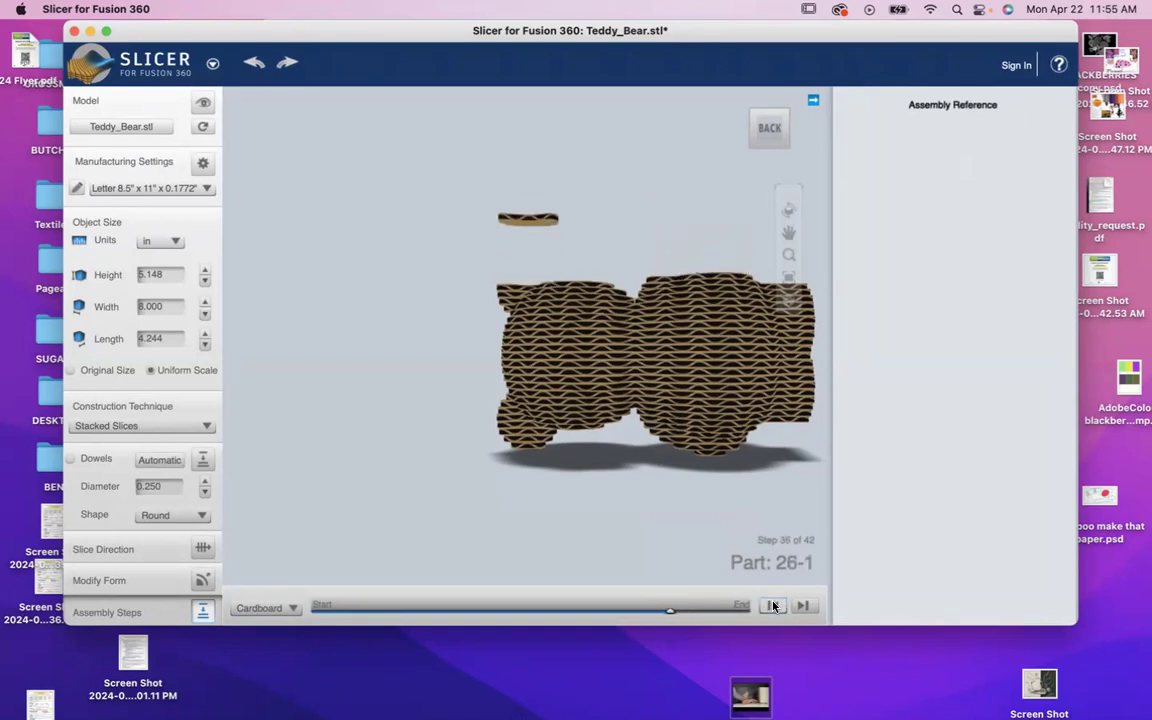
pyautogui.click(773, 606)
pyautogui.click(773, 606)
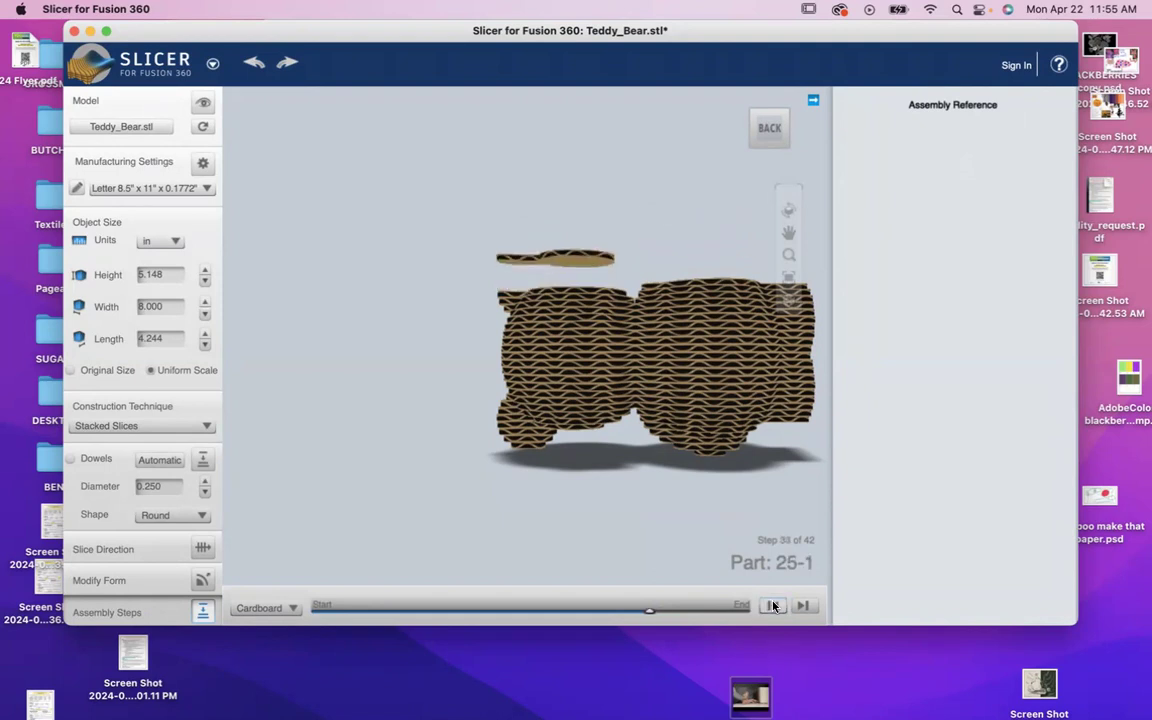
pyautogui.click(773, 606)
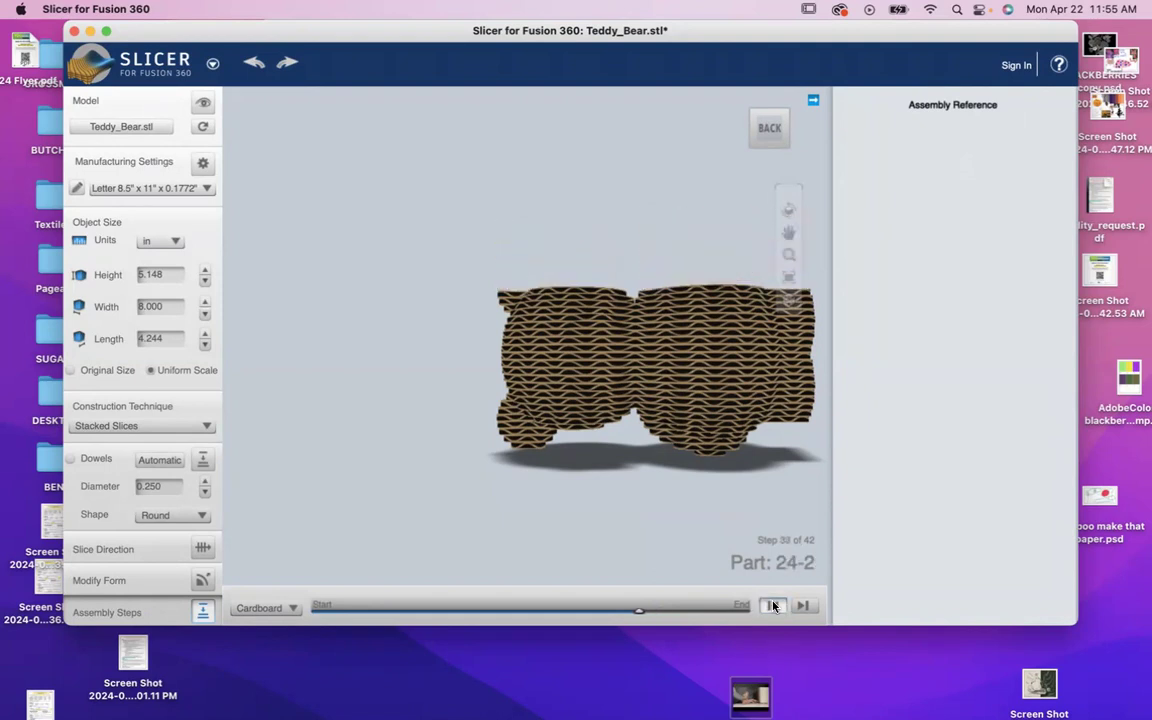
pyautogui.click(773, 606)
pyautogui.click(773, 606)
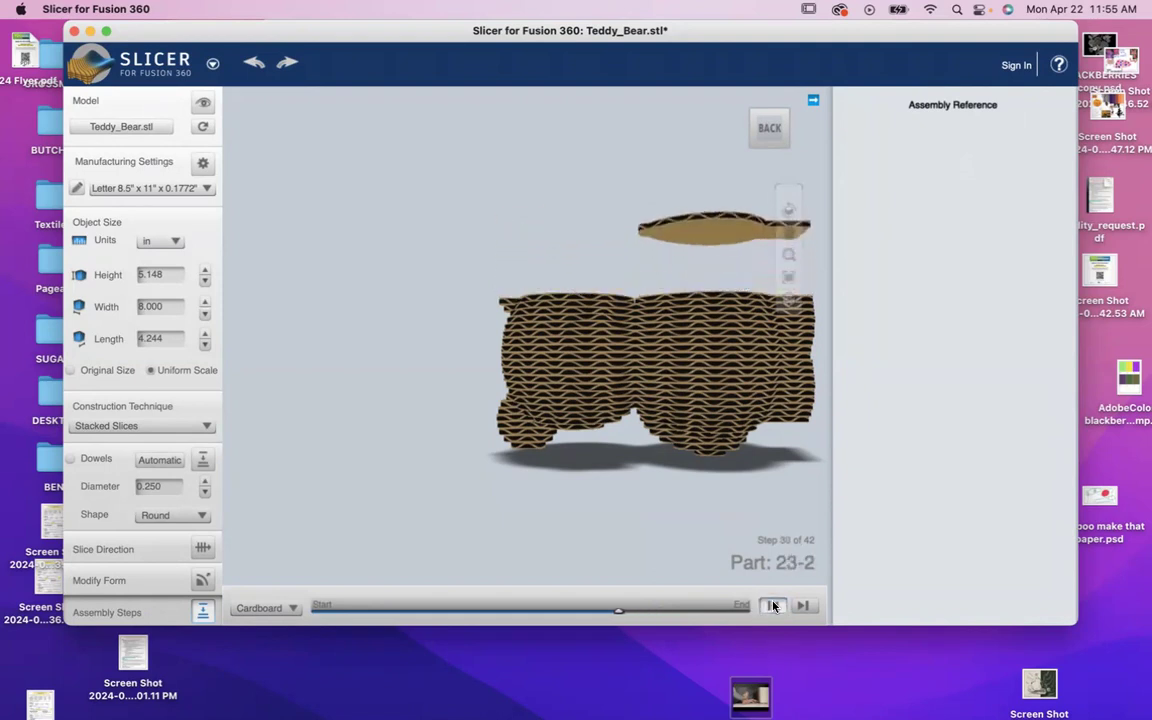
pyautogui.click(773, 606)
pyautogui.click(773, 606)
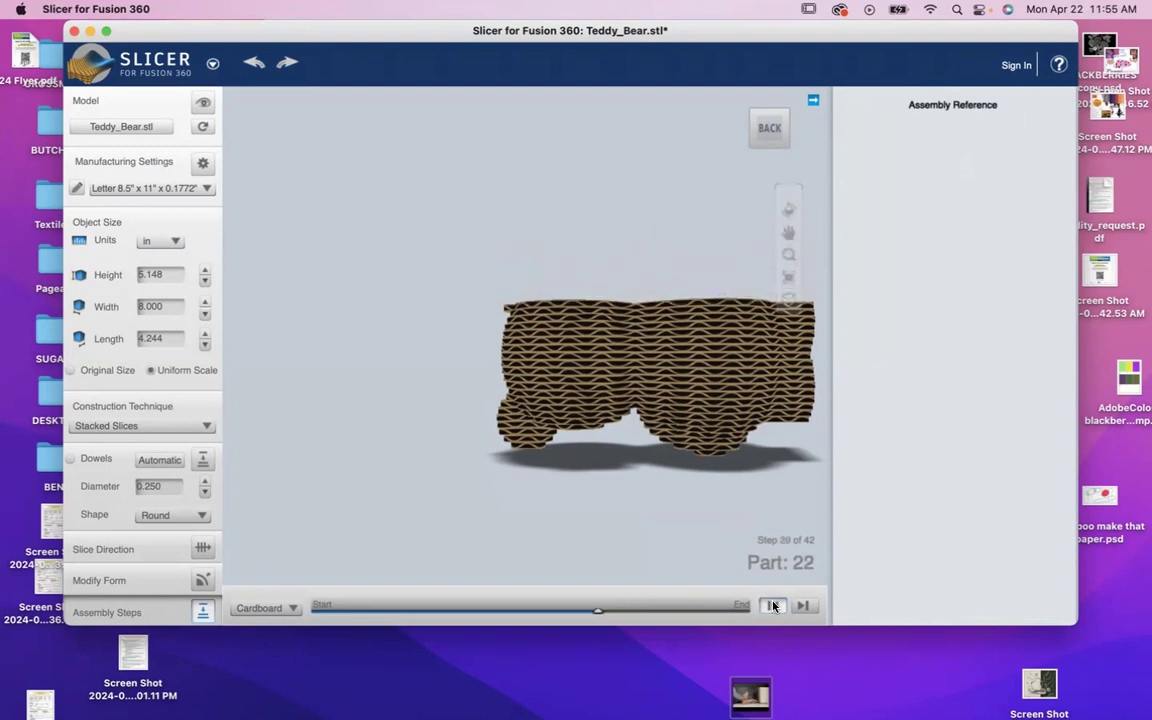
pyautogui.click(773, 606)
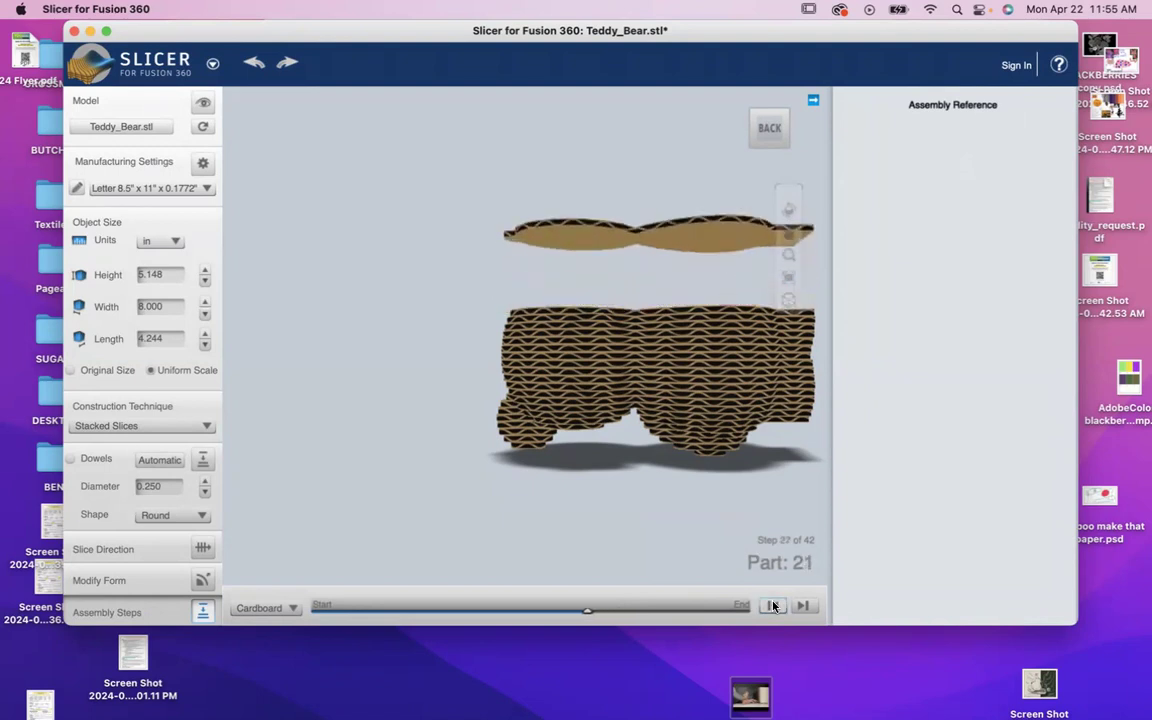
# - Examine the partly assembled stack from the top while stepping the sequence back to part 18
pyautogui.click(765, 143)
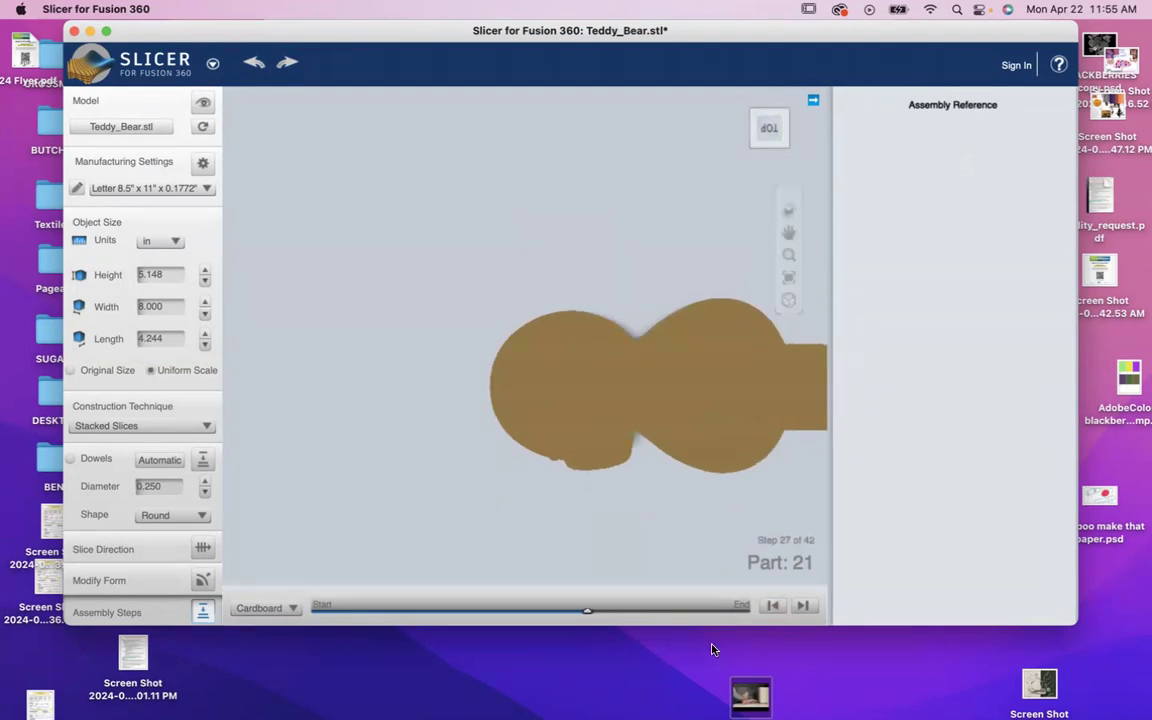
pyautogui.click(773, 607)
pyautogui.click(775, 607)
pyautogui.click(775, 607)
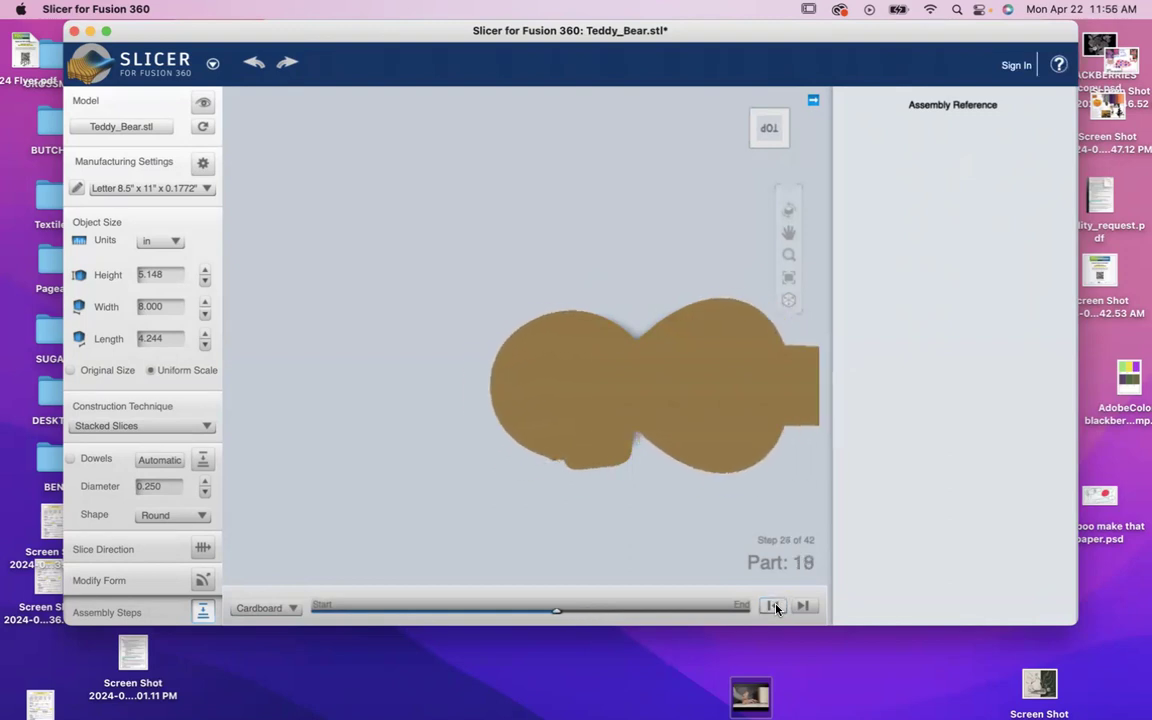
# - Rewind the assembly sequence to part 1 and step forward to part 15, seen at an angle from the top and back
pyautogui.moveTo(558, 613); pyautogui.dragTo(314, 607)
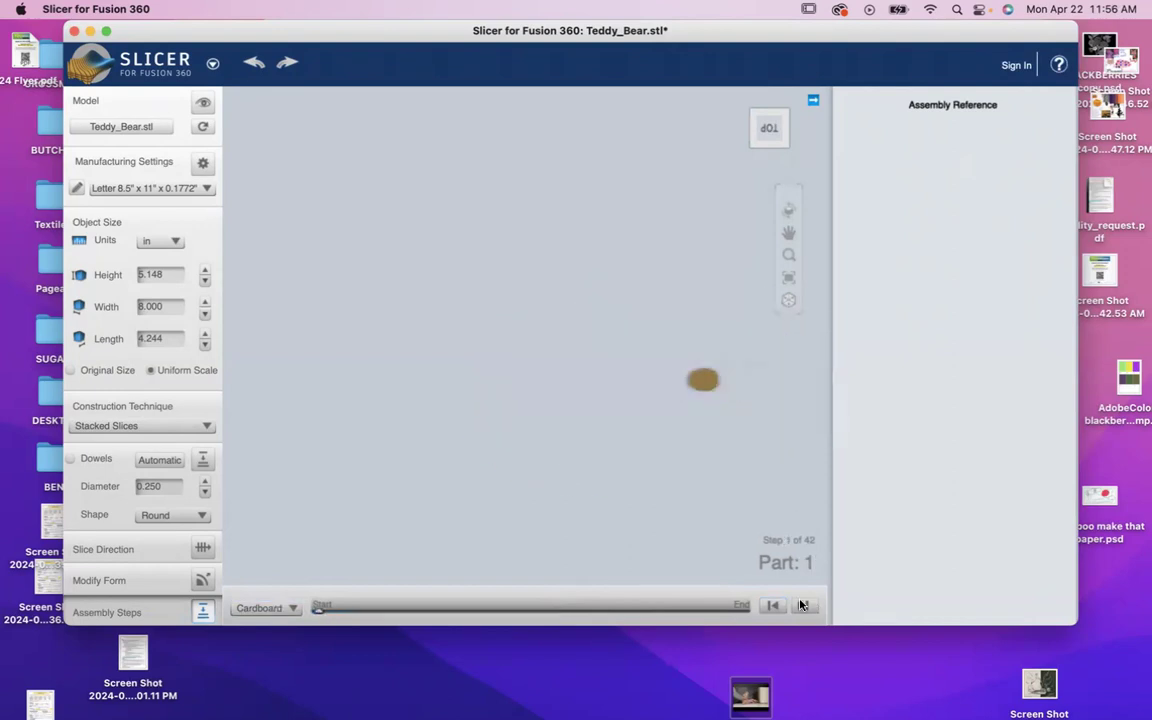
pyautogui.moveTo(768, 135); pyautogui.dragTo(764, 69)
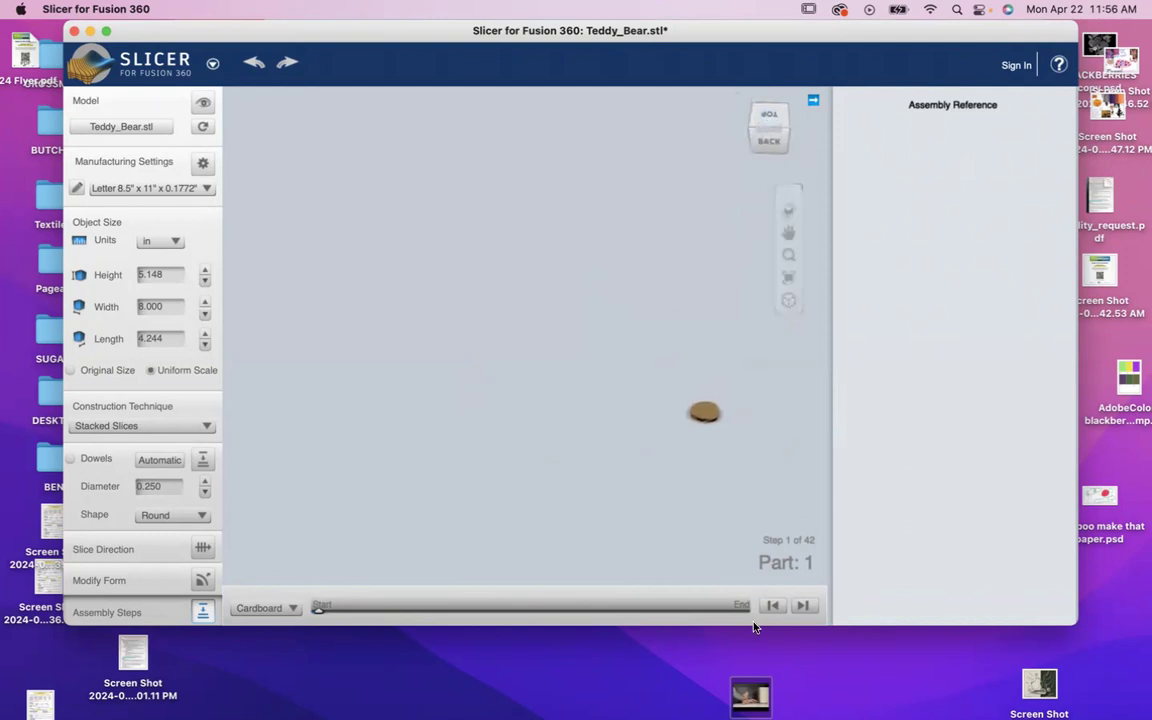
pyautogui.click(802, 606)
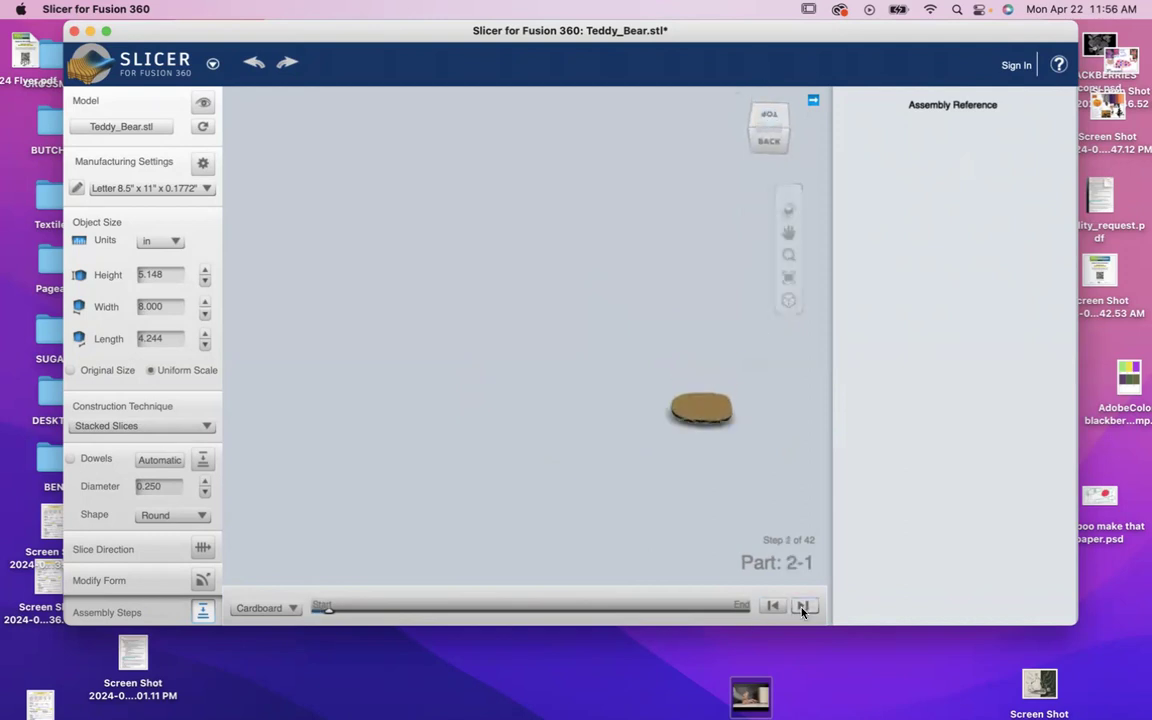
pyautogui.click(802, 606)
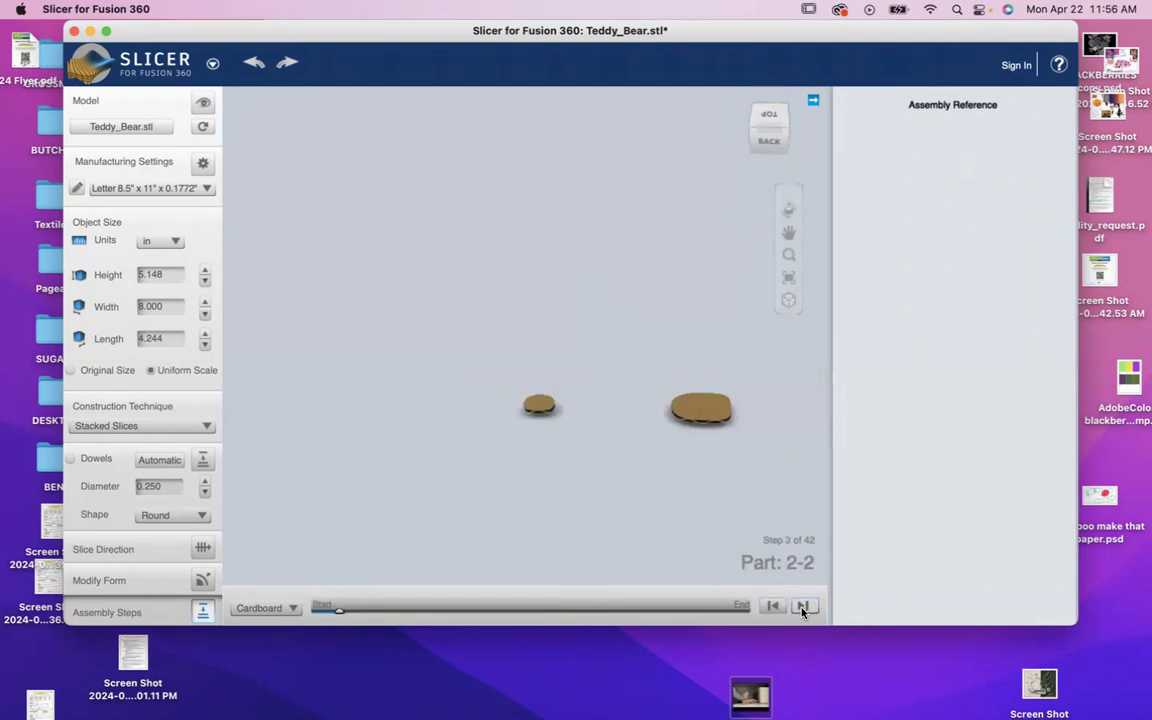
pyautogui.click(802, 607)
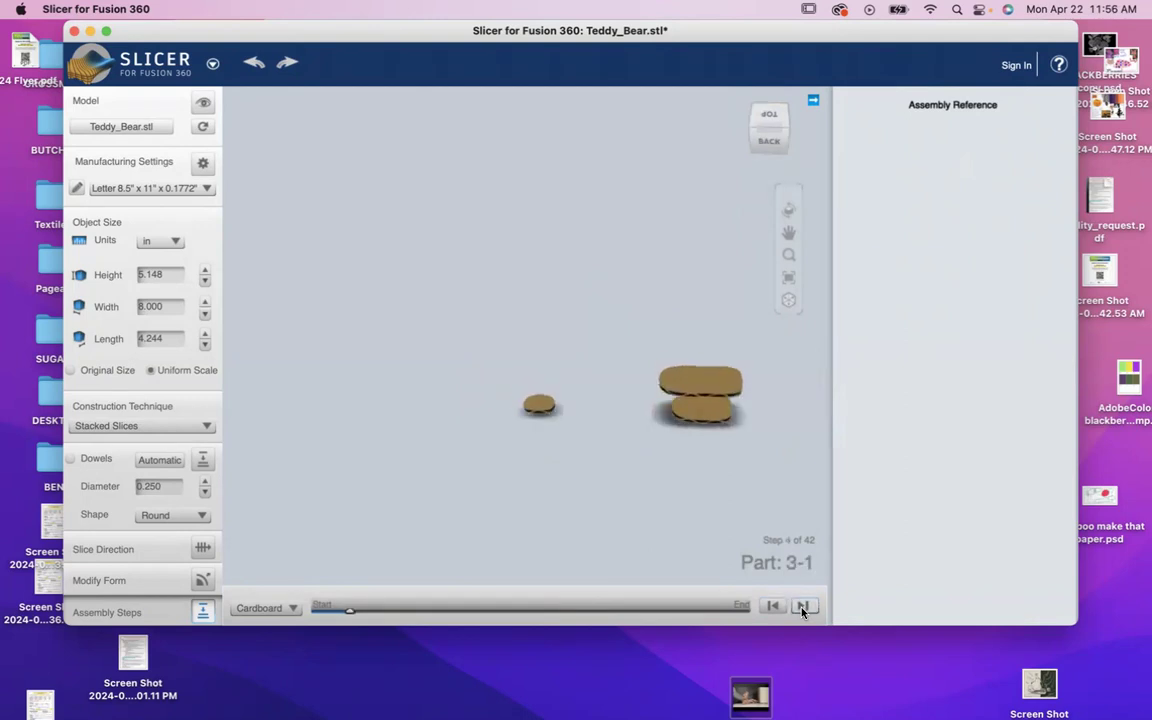
pyautogui.click(802, 607)
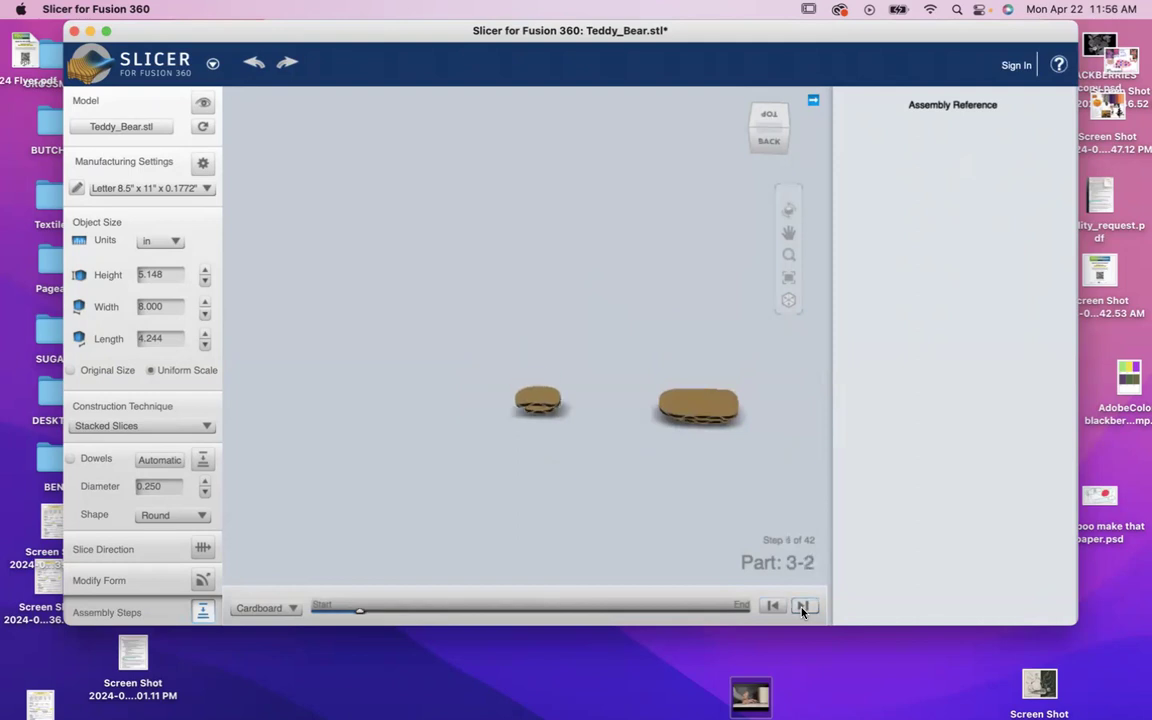
pyautogui.click(802, 607)
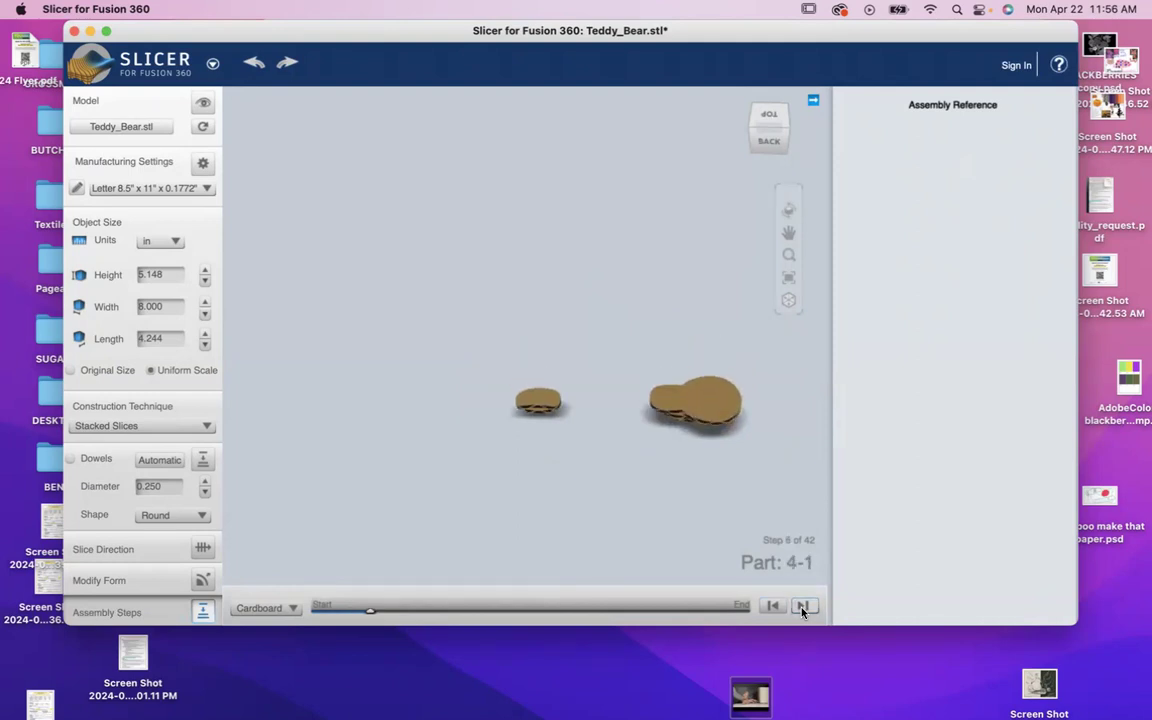
pyautogui.click(802, 607)
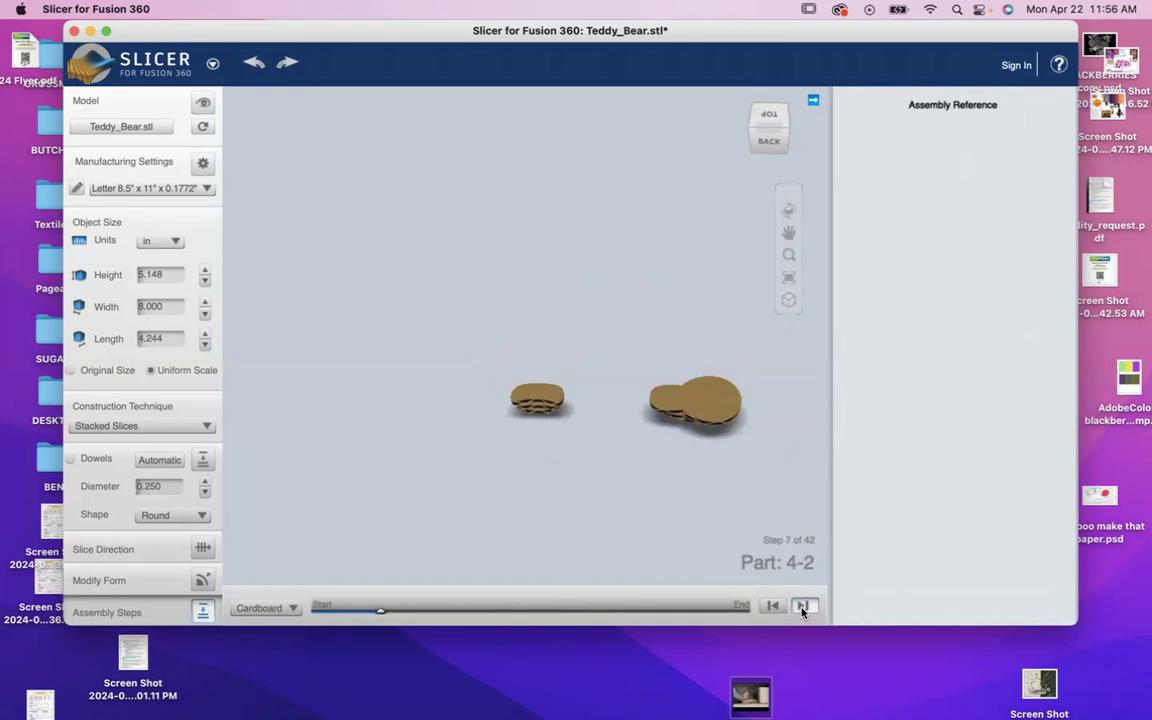
pyautogui.click(802, 607)
pyautogui.click(802, 607)
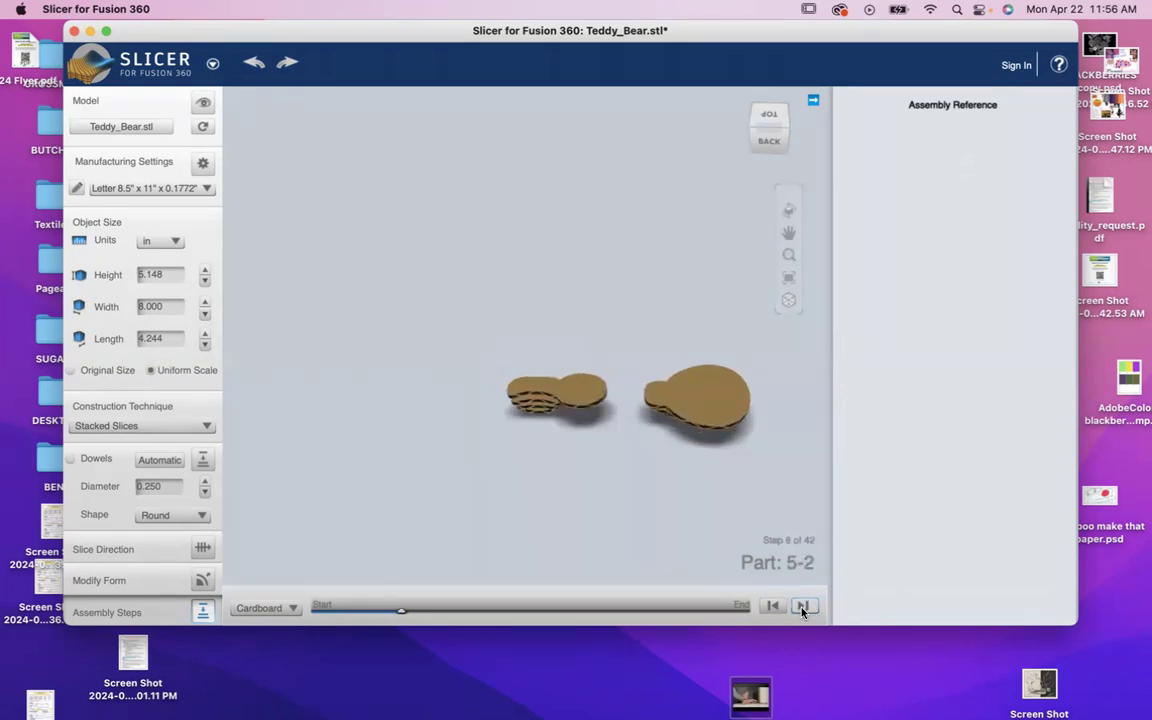
pyautogui.click(802, 607)
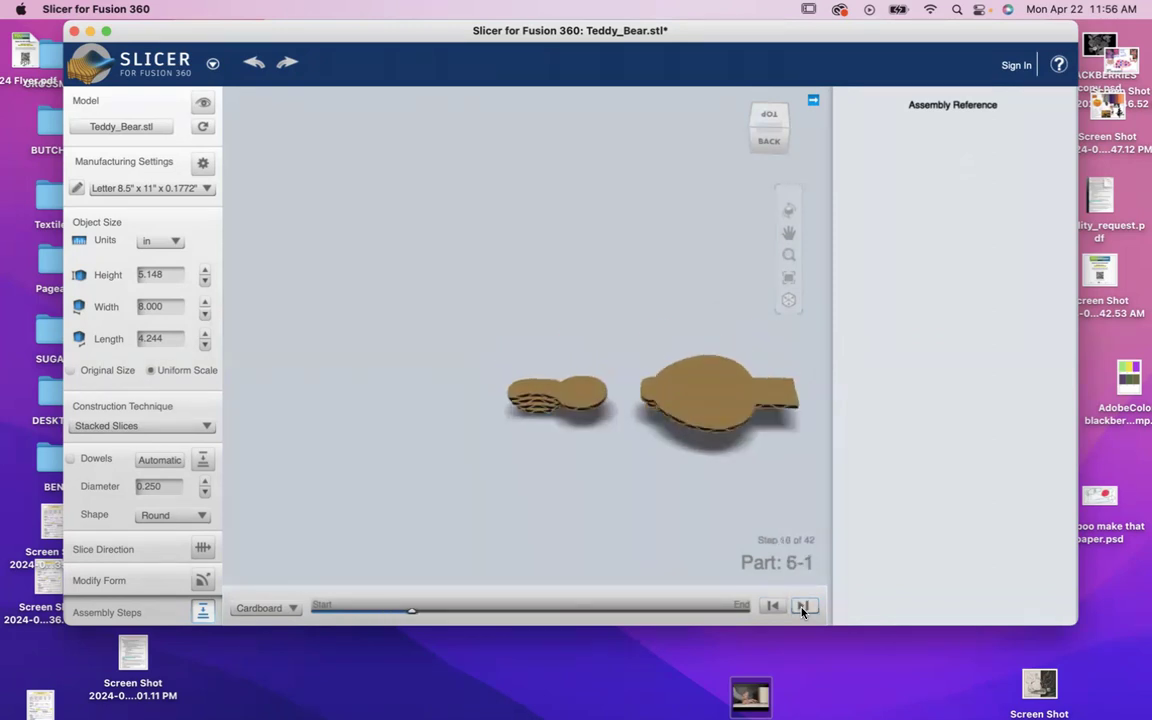
pyautogui.click(802, 607)
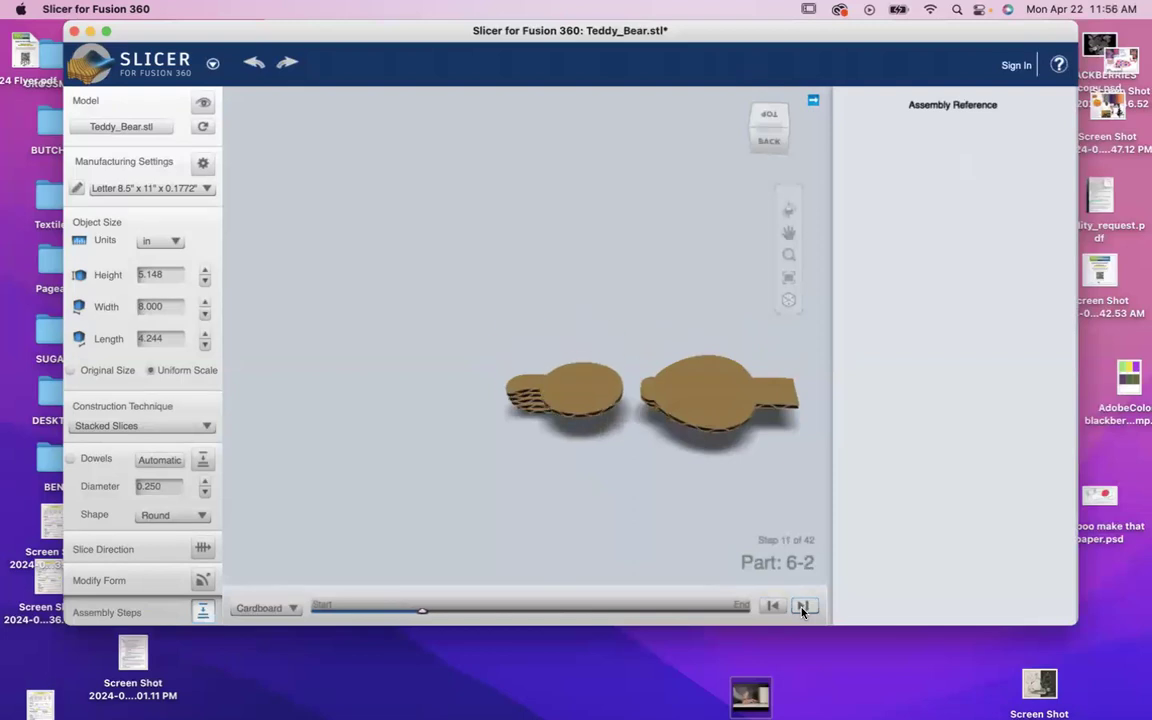
pyautogui.click(802, 607)
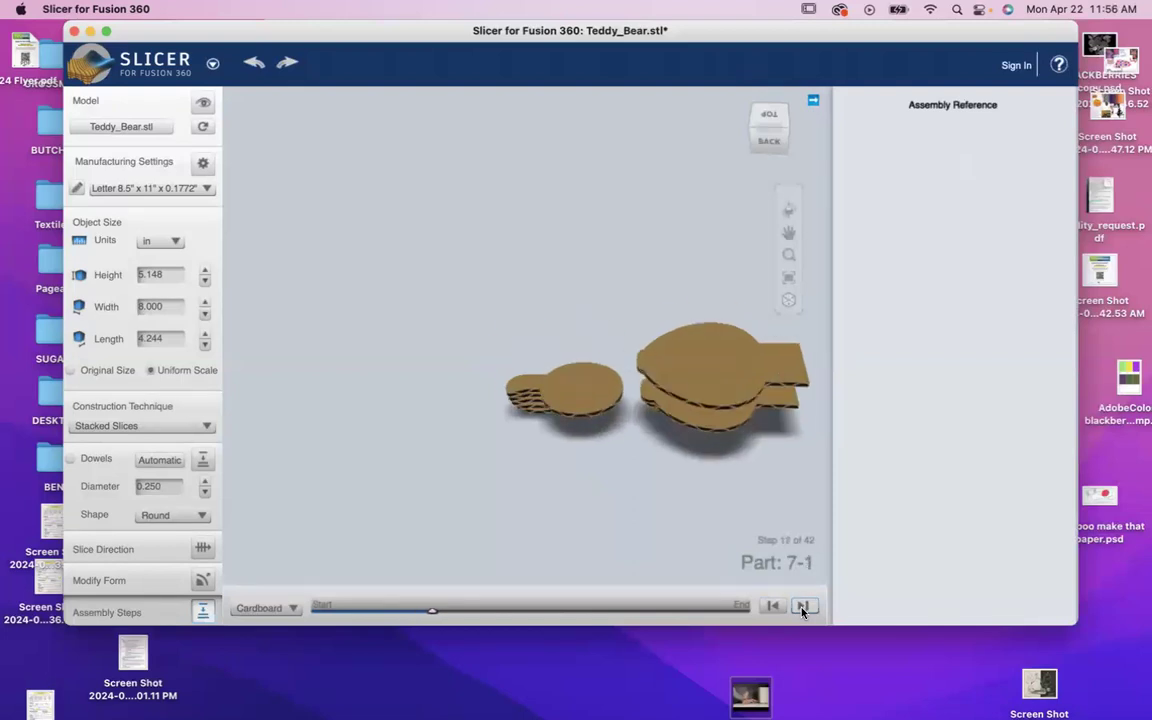
pyautogui.click(802, 607)
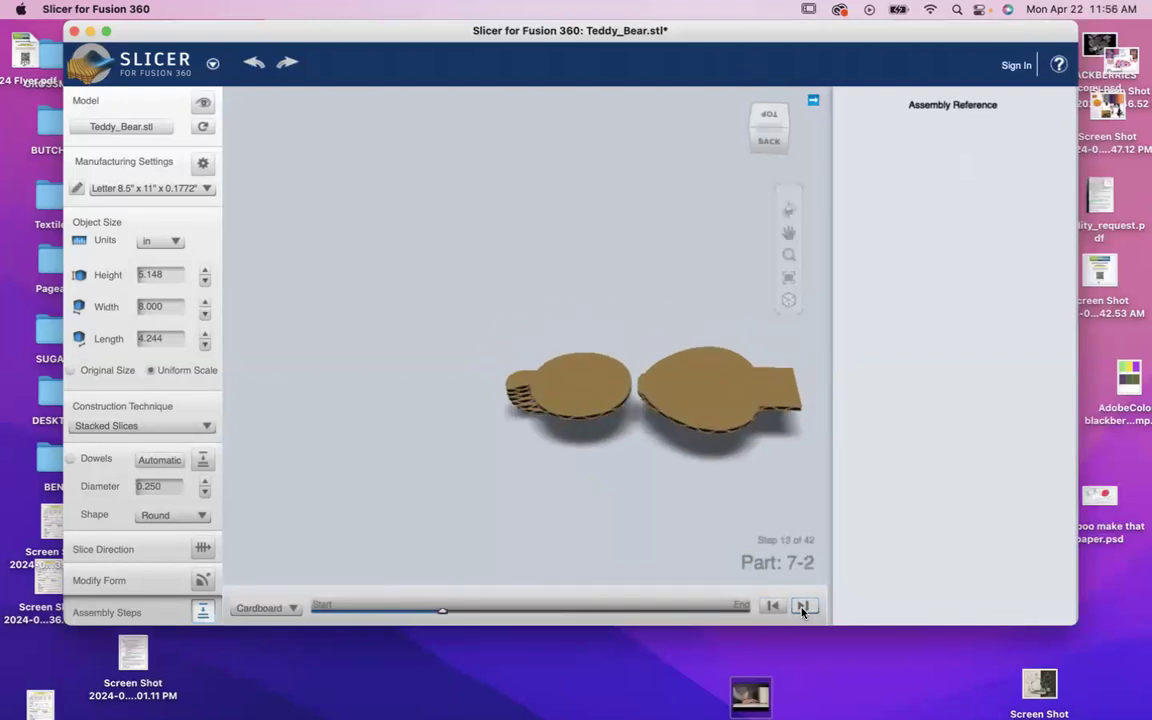
pyautogui.click(802, 607)
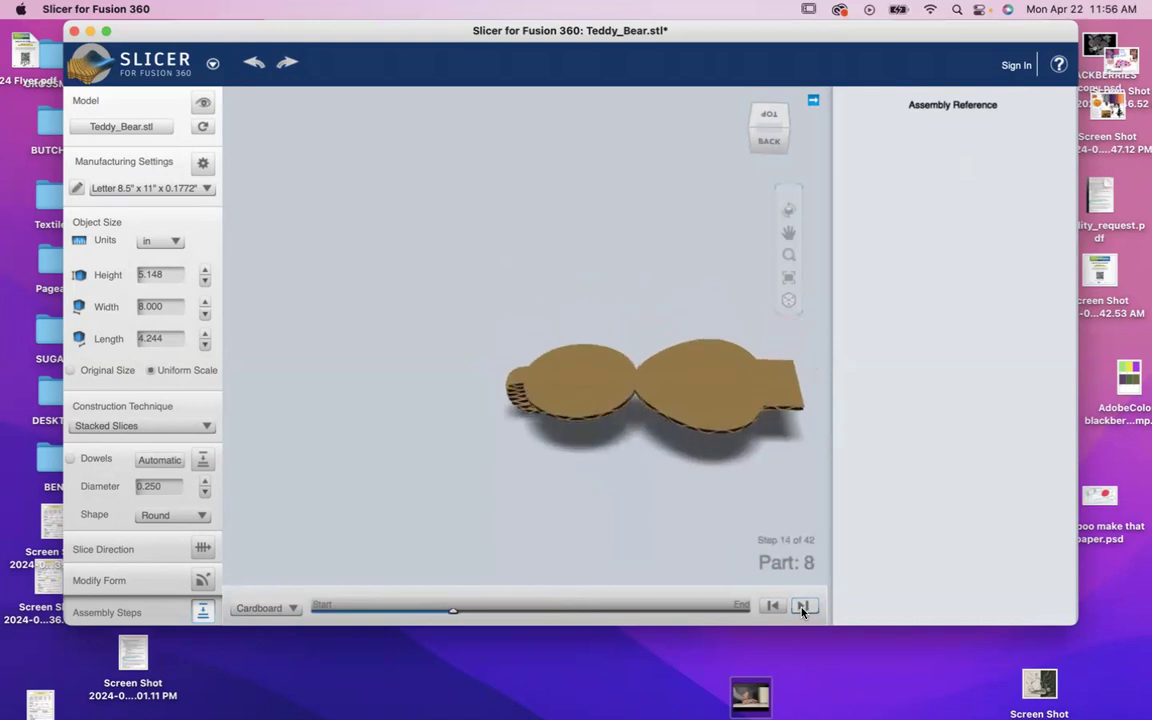
pyautogui.click(802, 607)
pyautogui.click(802, 607)
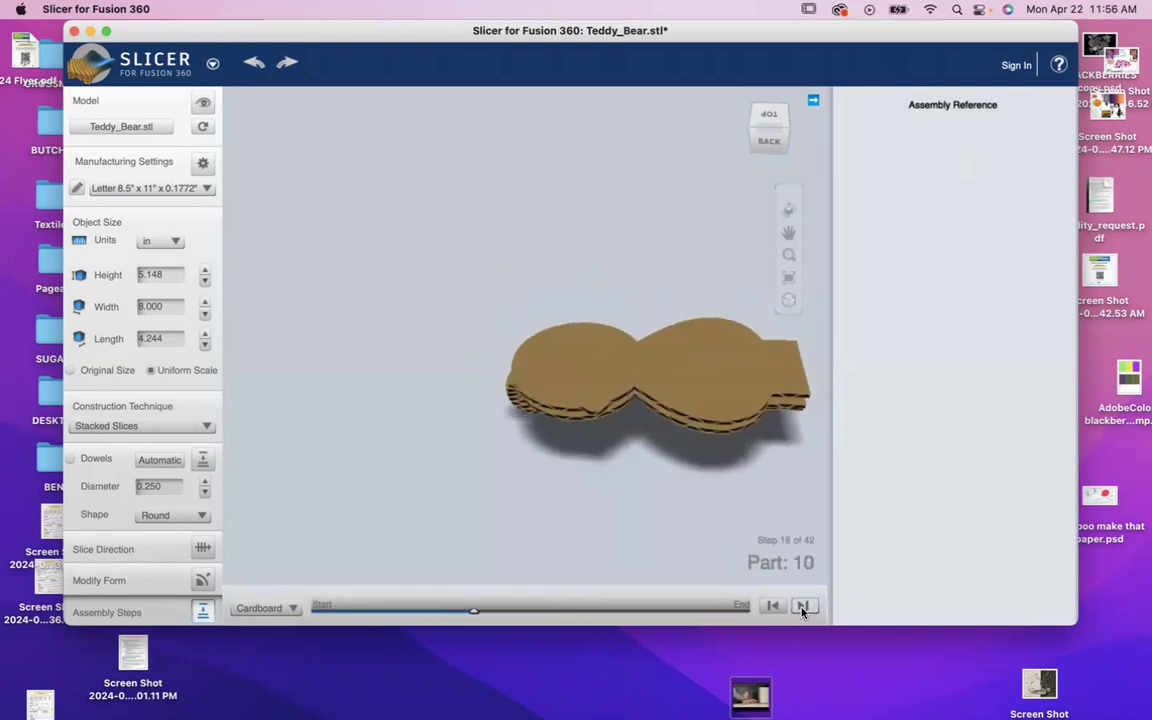
pyautogui.click(802, 607)
pyautogui.click(802, 607)
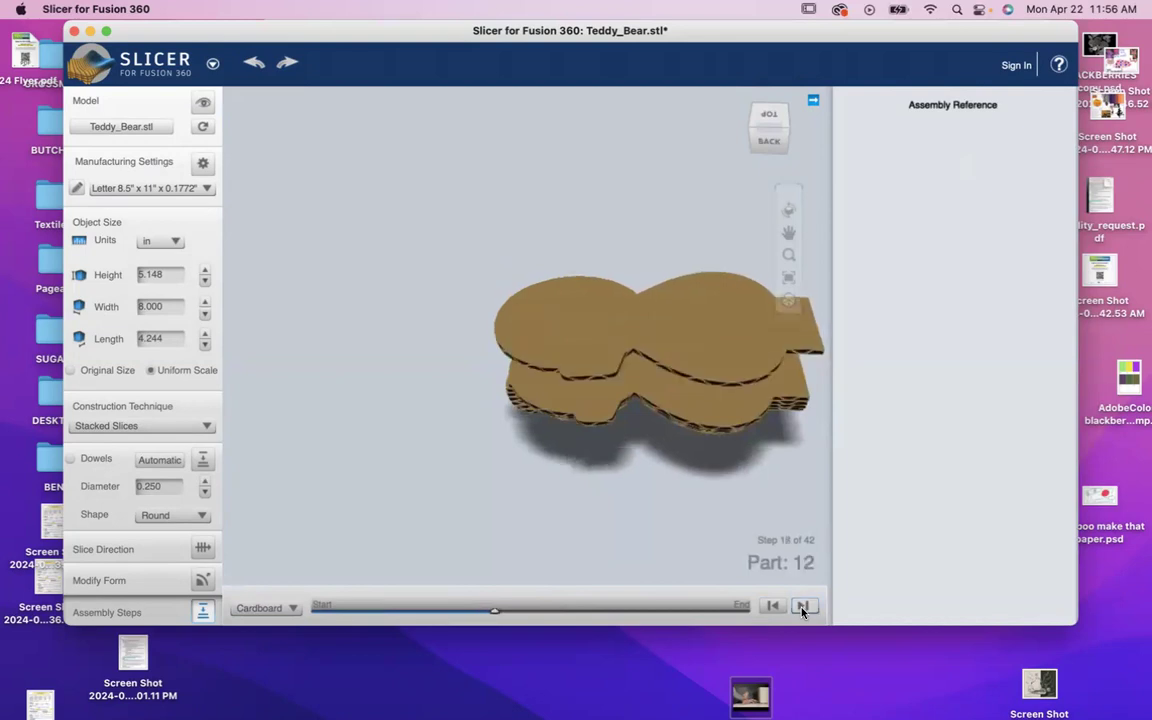
pyautogui.click(802, 607)
pyautogui.click(802, 607)
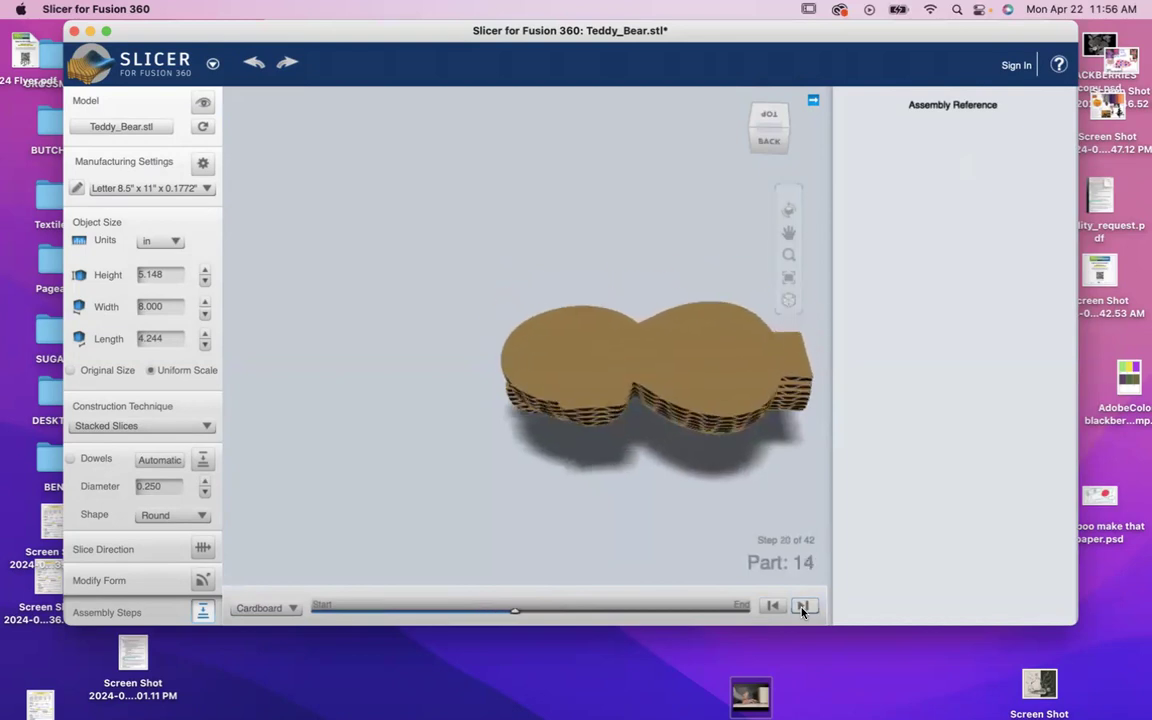
pyautogui.click(802, 607)
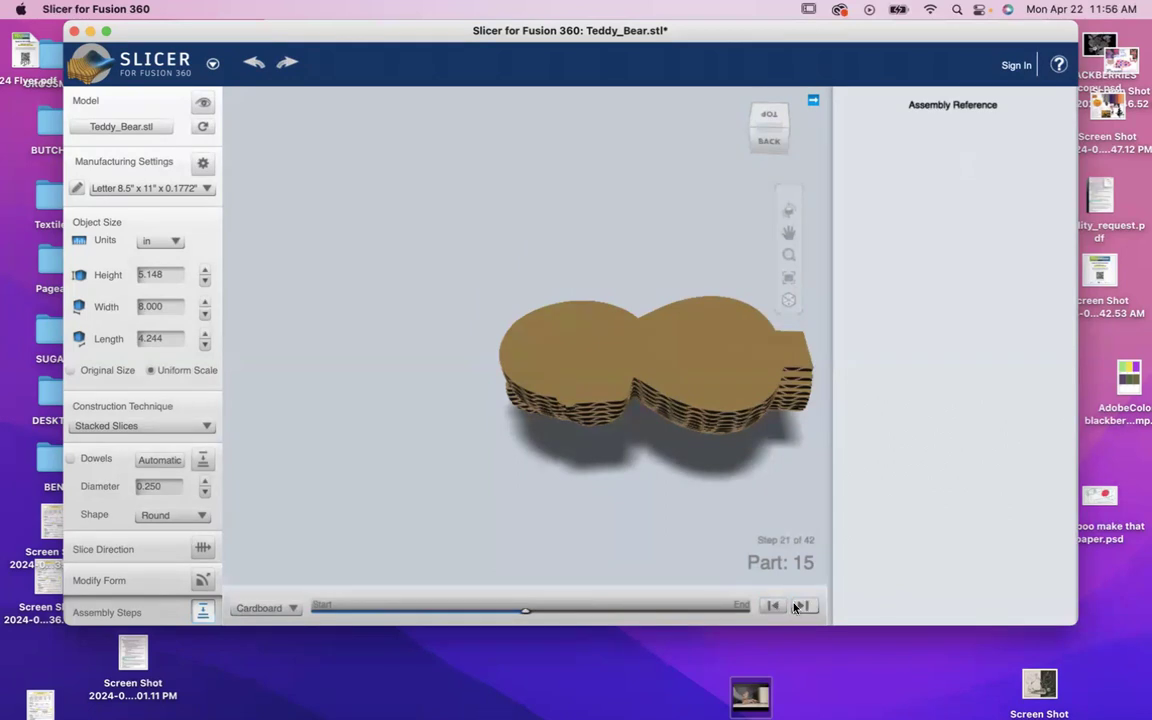
# - Step the assembly sequence back to part 11 to review the preceding layers
pyautogui.click(773, 606)
pyautogui.click(773, 606)
pyautogui.click(773, 606)
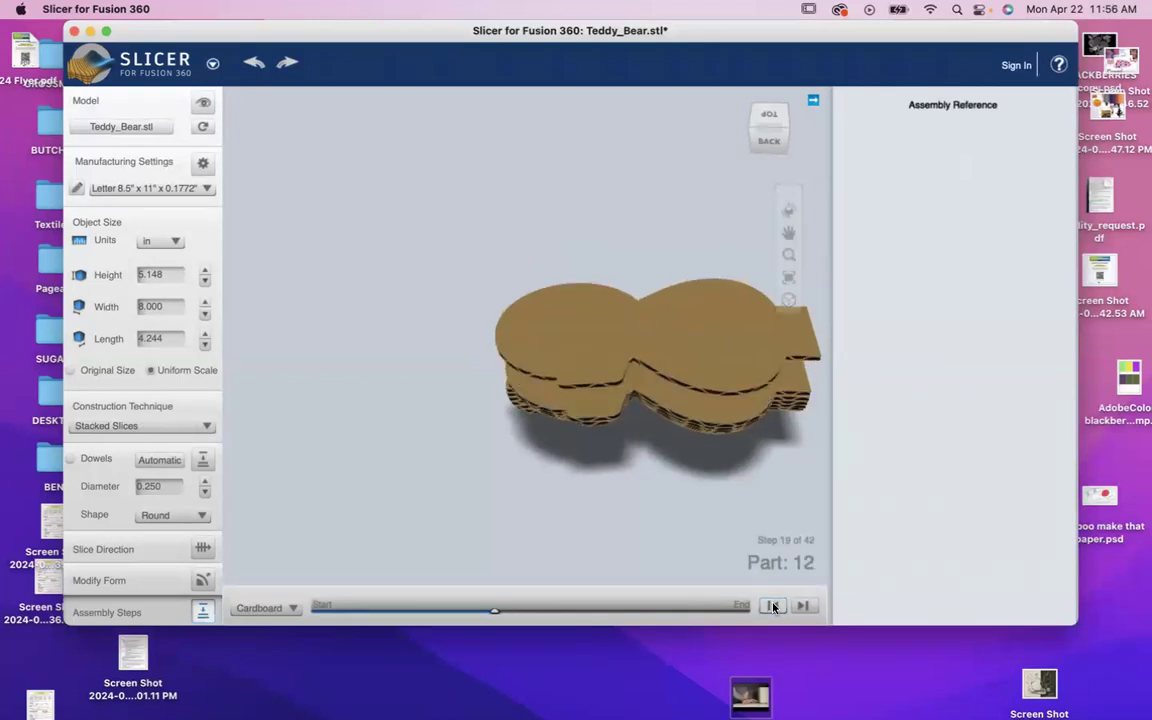
pyautogui.click(773, 606)
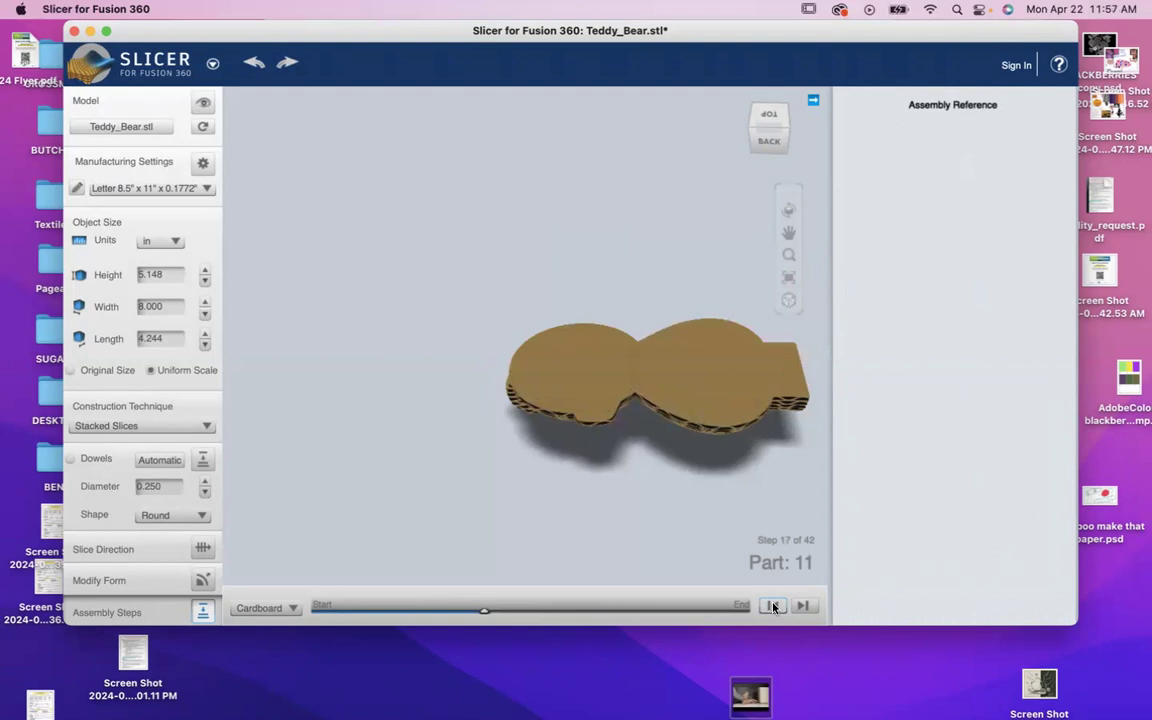
# - Step the assembly sequence forward from part 11 to part 23-1, examining how each layer stacks
pyautogui.click(802, 606)
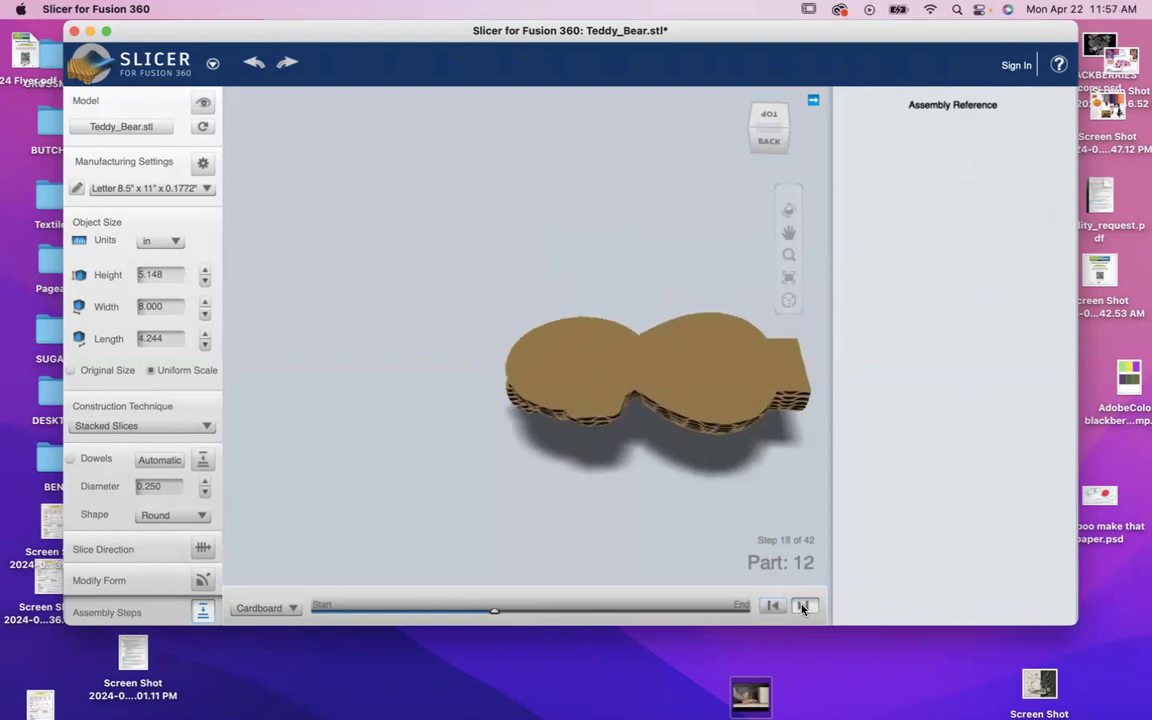
pyautogui.click(802, 606)
pyautogui.click(802, 606)
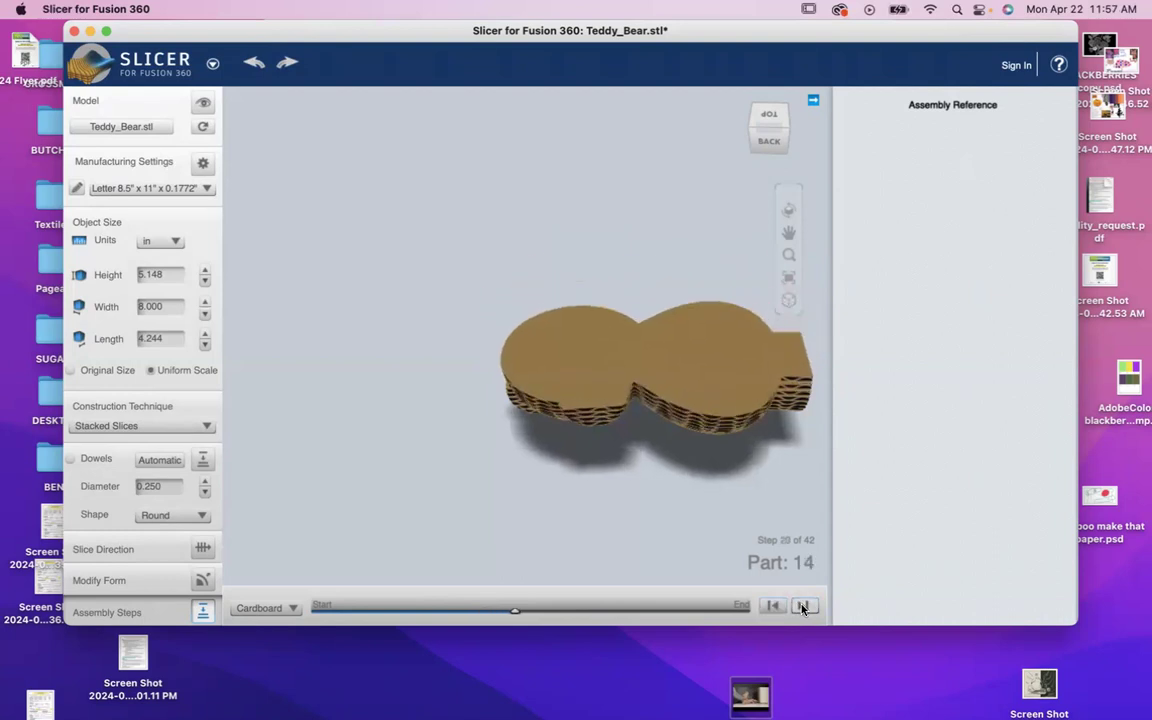
pyautogui.click(802, 606)
pyautogui.click(802, 606)
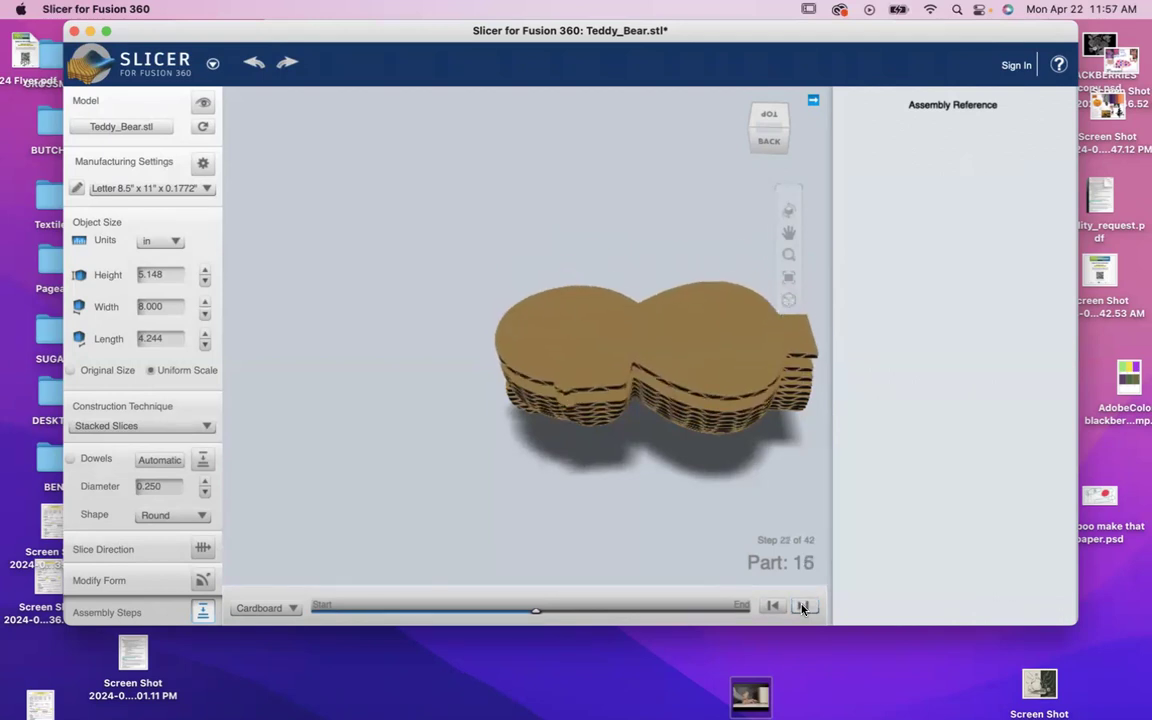
pyautogui.click(802, 606)
pyautogui.click(802, 606)
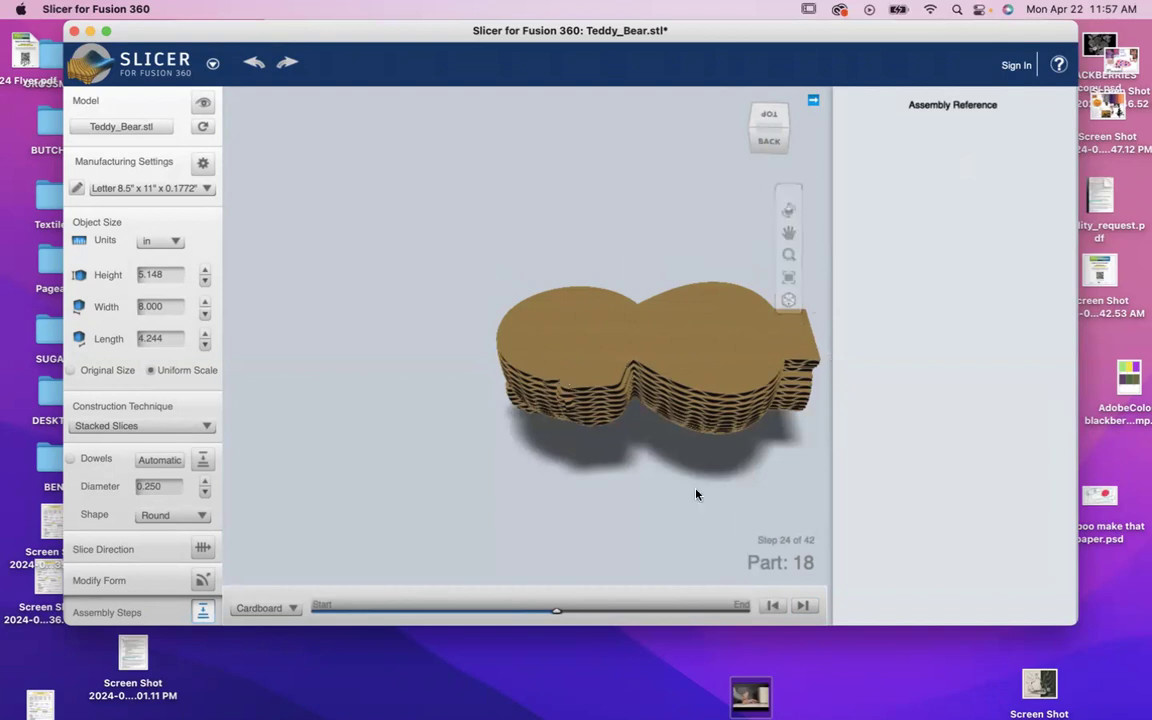
pyautogui.click(805, 606)
pyautogui.click(803, 606)
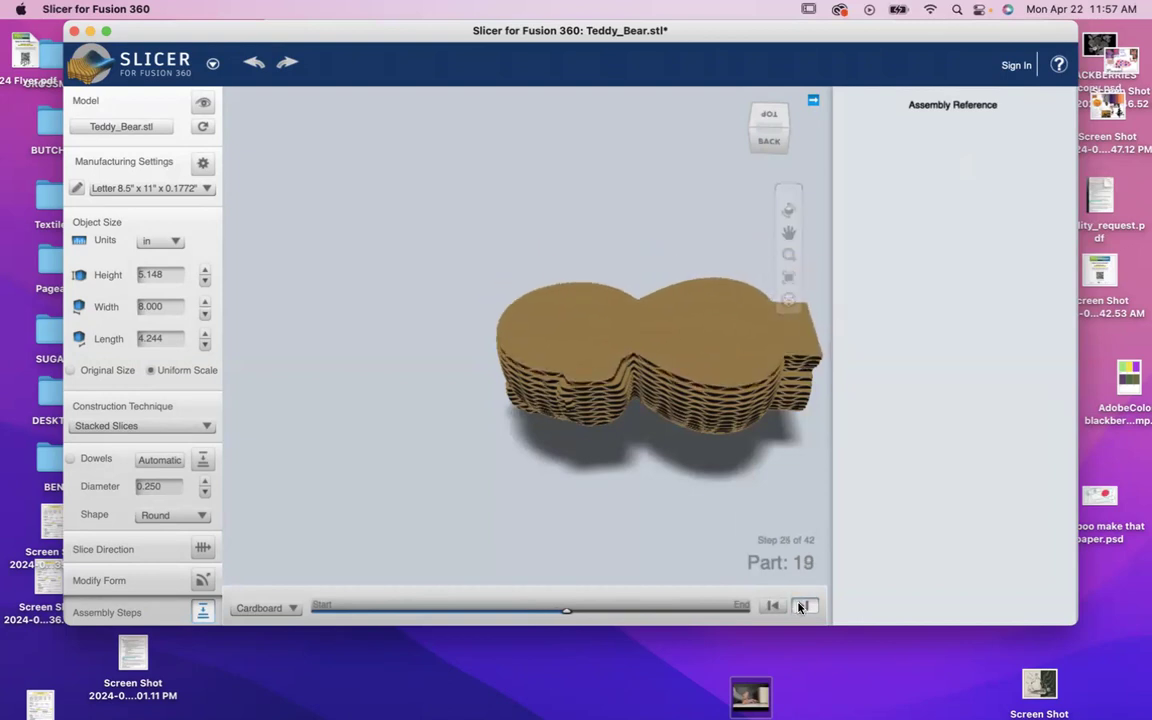
pyautogui.click(803, 606)
pyautogui.click(803, 606)
pyautogui.click(801, 606)
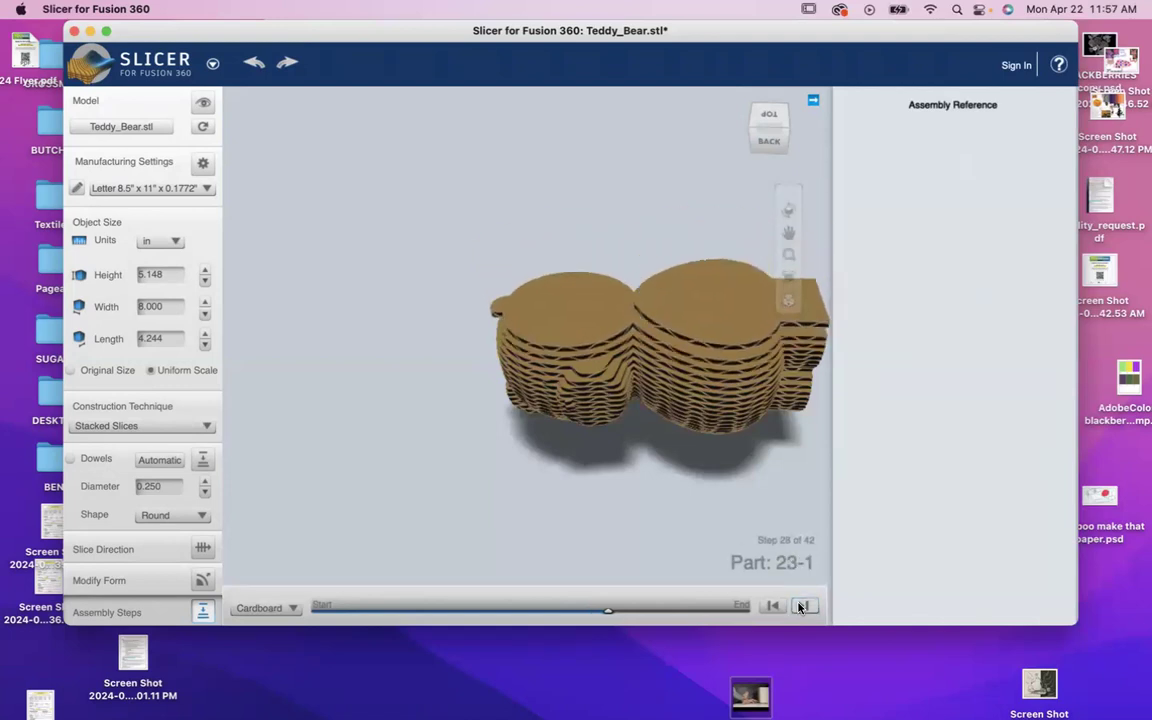
# - Step the assembly sequence forward from part 23-1 to the final part 29-2, examining how the last layers complete the bear
pyautogui.click(801, 606)
pyautogui.click(801, 606)
pyautogui.click(801, 606)
pyautogui.click(801, 606)
pyautogui.click(801, 606)
pyautogui.click(801, 606)
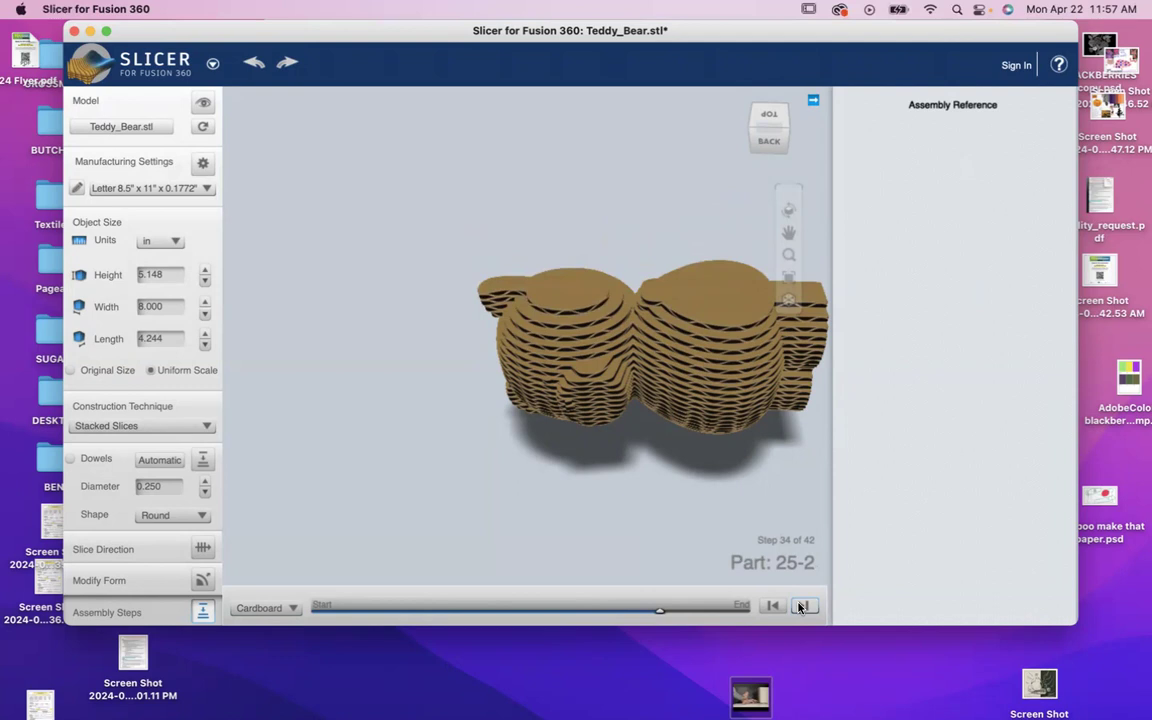
pyautogui.click(801, 606)
pyautogui.click(801, 606)
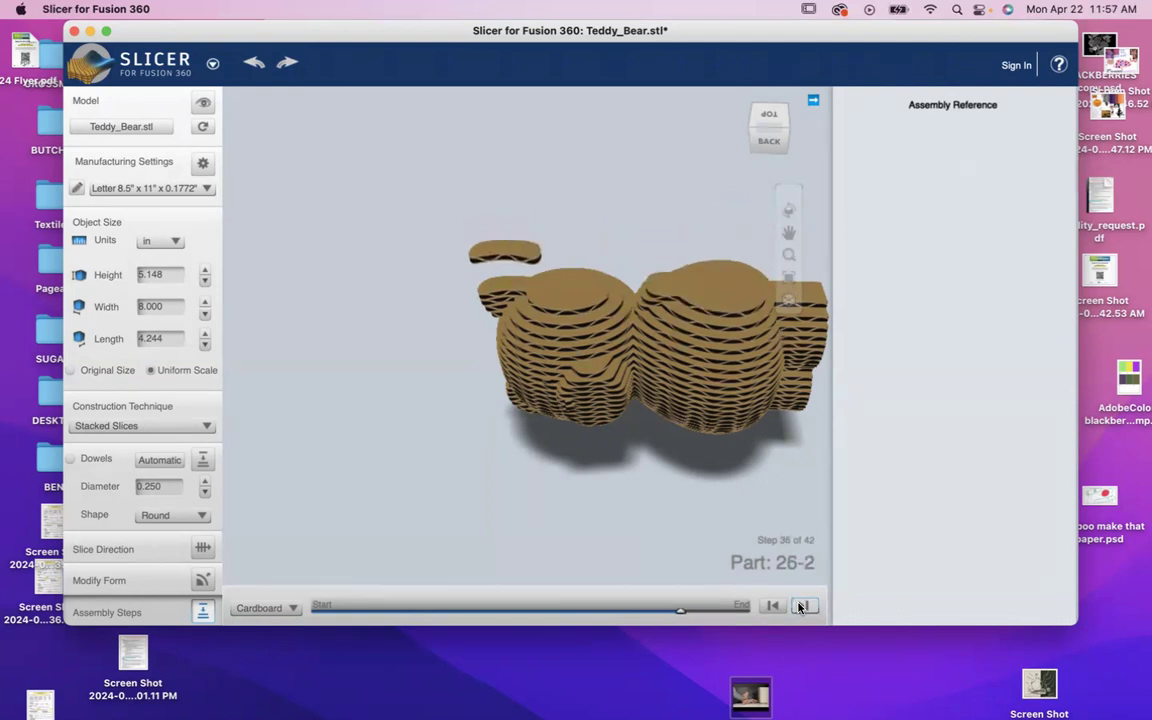
pyautogui.click(801, 606)
pyautogui.click(801, 606)
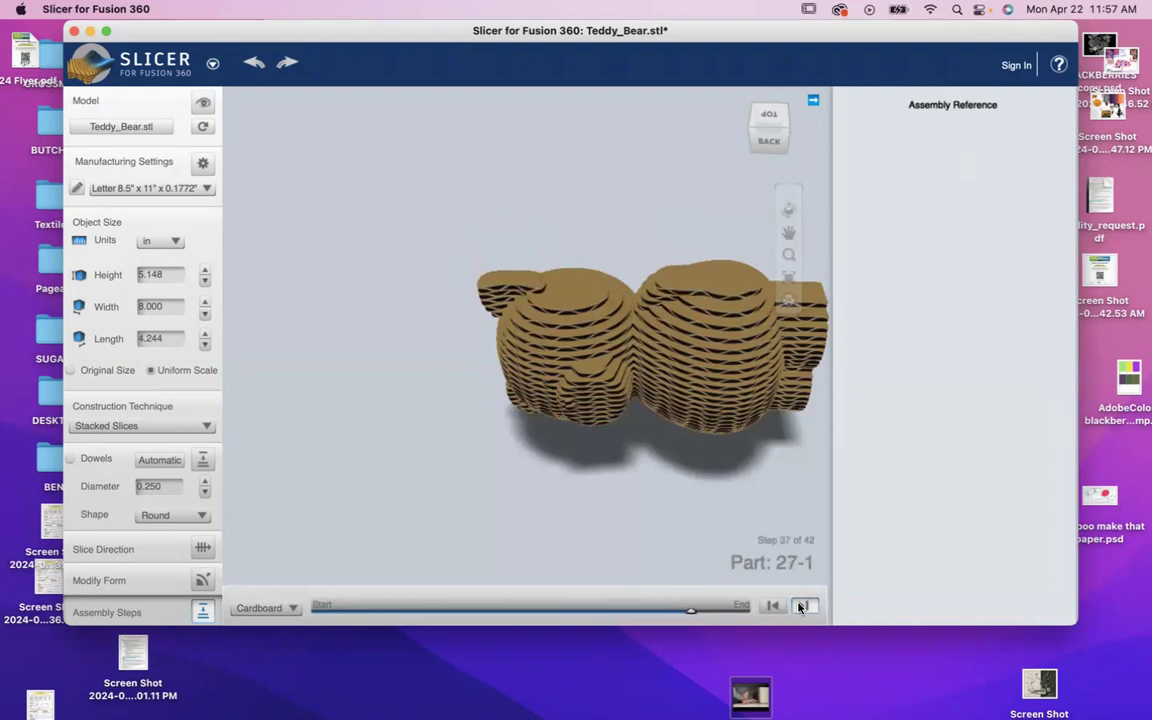
pyautogui.click(801, 606)
pyautogui.click(801, 606)
pyautogui.click(801, 606)
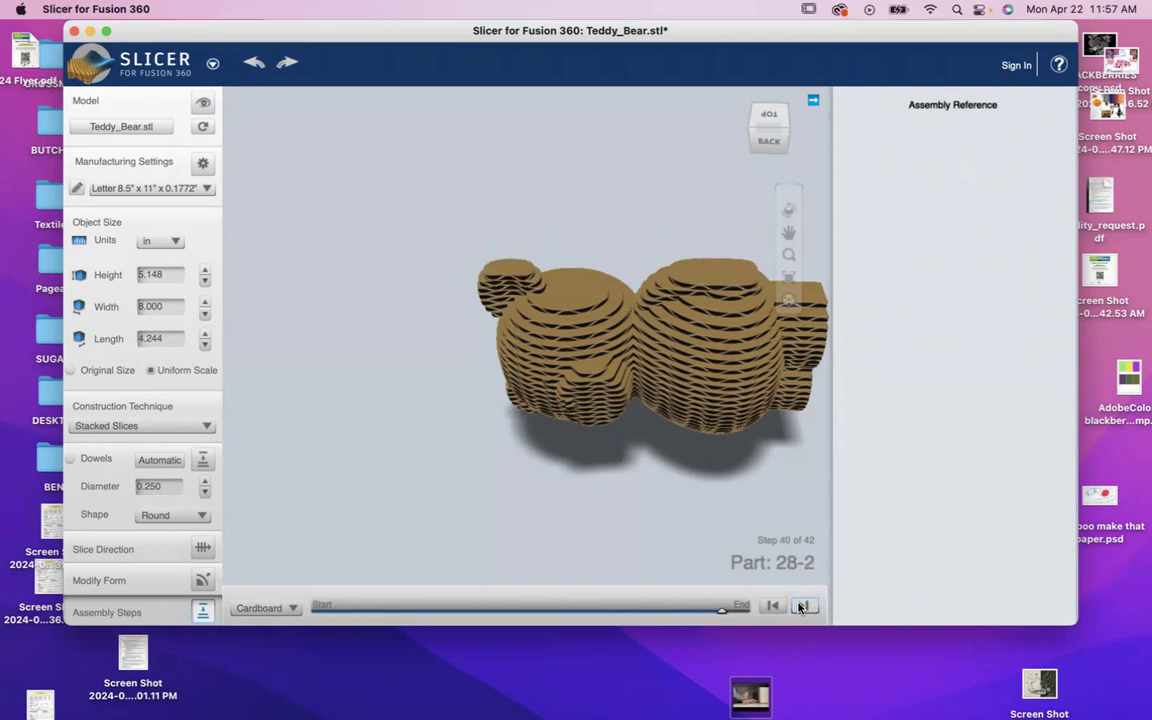
pyautogui.click(801, 606)
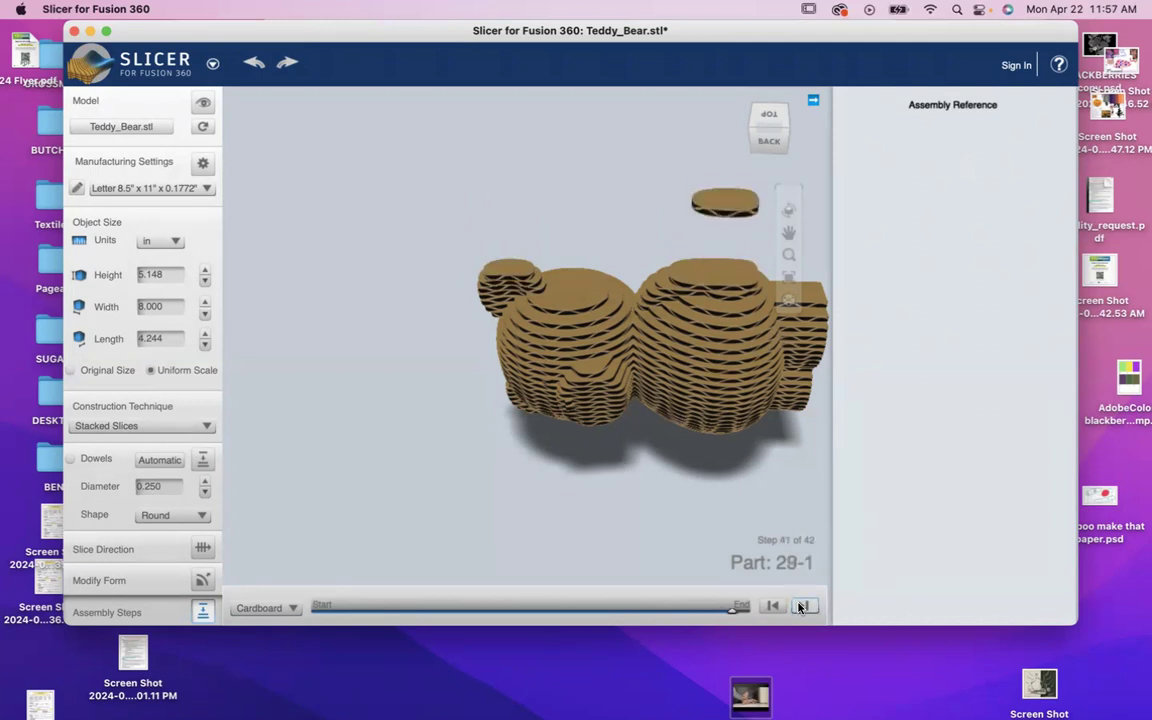
pyautogui.click(801, 606)
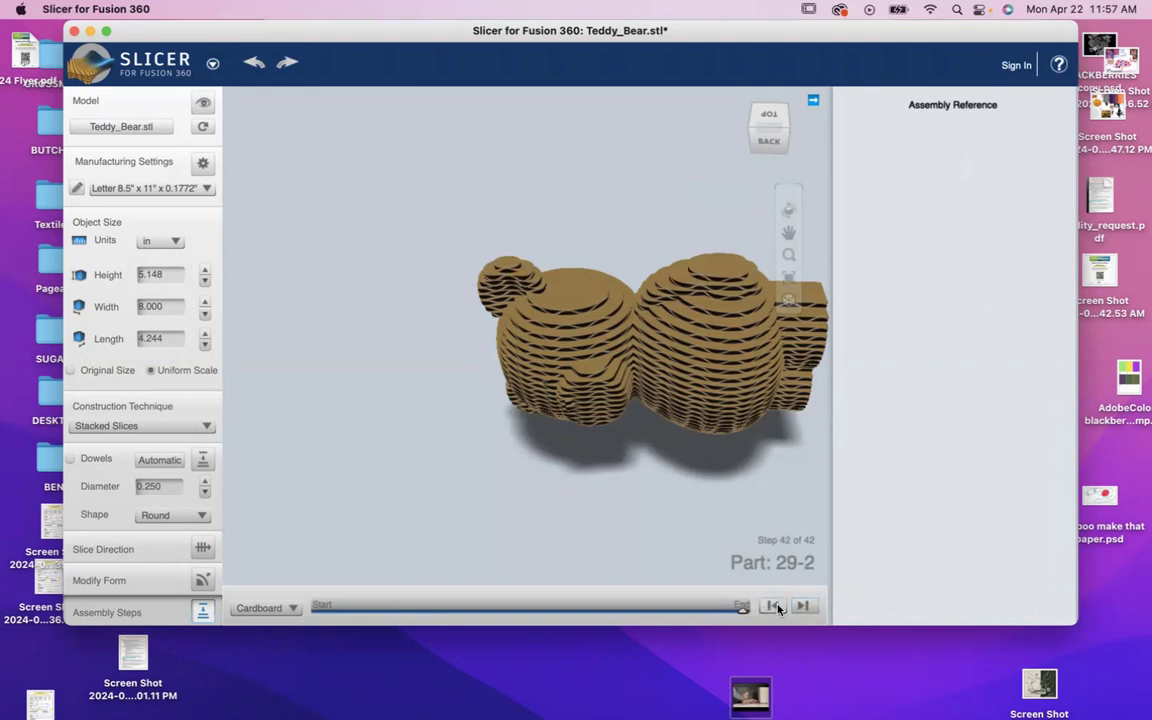
# - Inspect the fully assembled cardboard bear from a low right-back angle and then straight from the back
pyautogui.moveTo(772, 145); pyautogui.dragTo(713, 64)
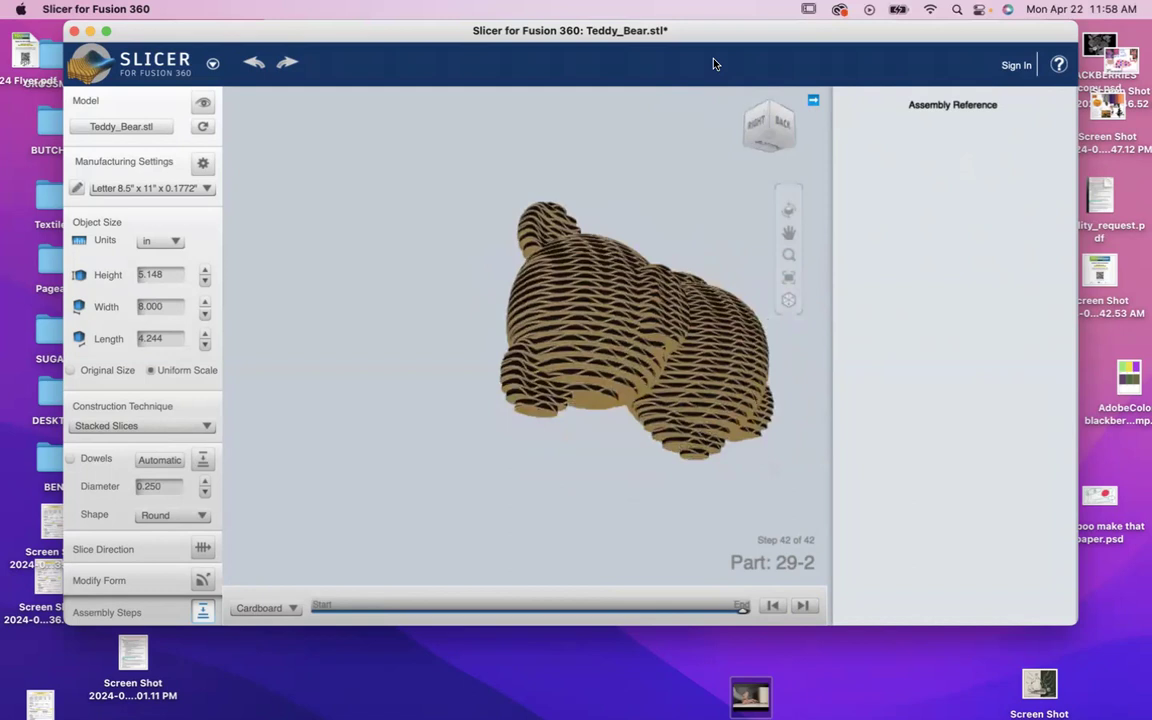
pyautogui.click(785, 137)
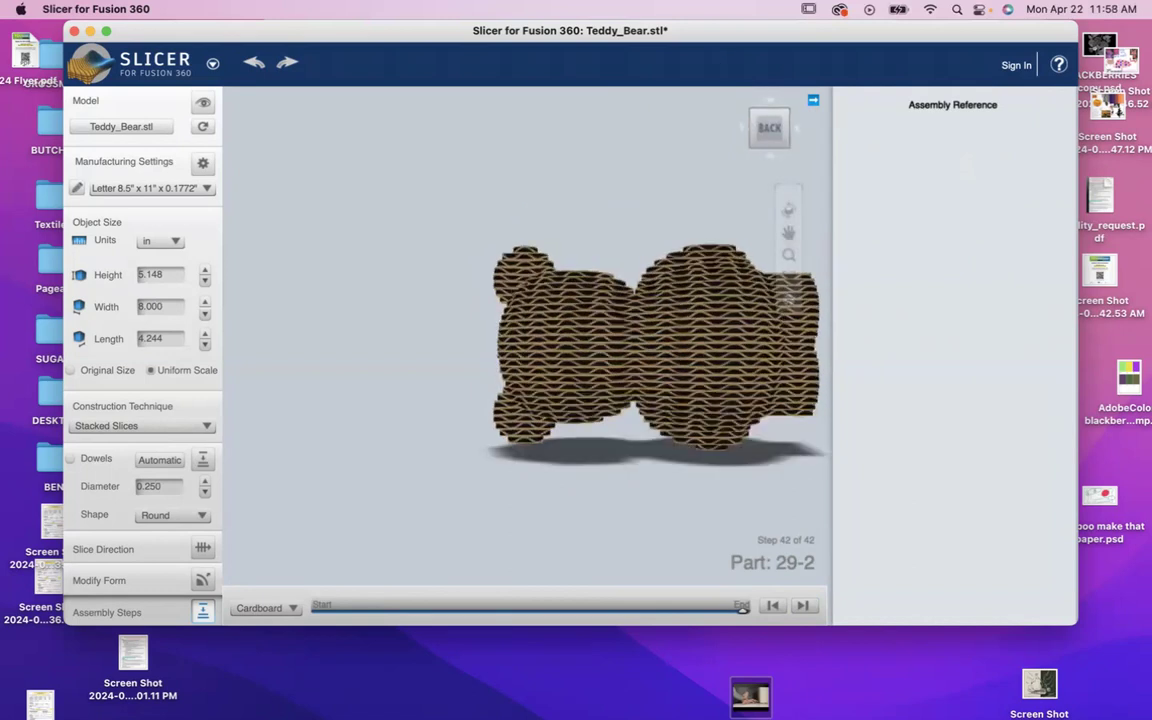
pyautogui.moveTo(709, 192); pyautogui.dragTo(723, 167)
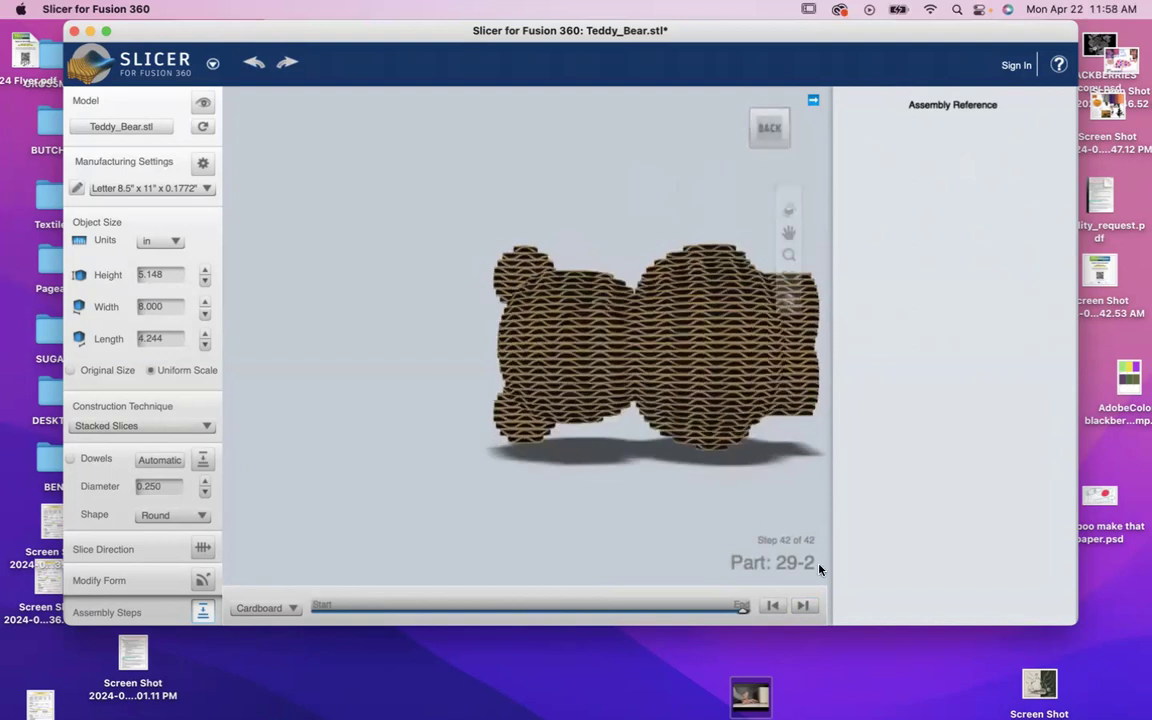